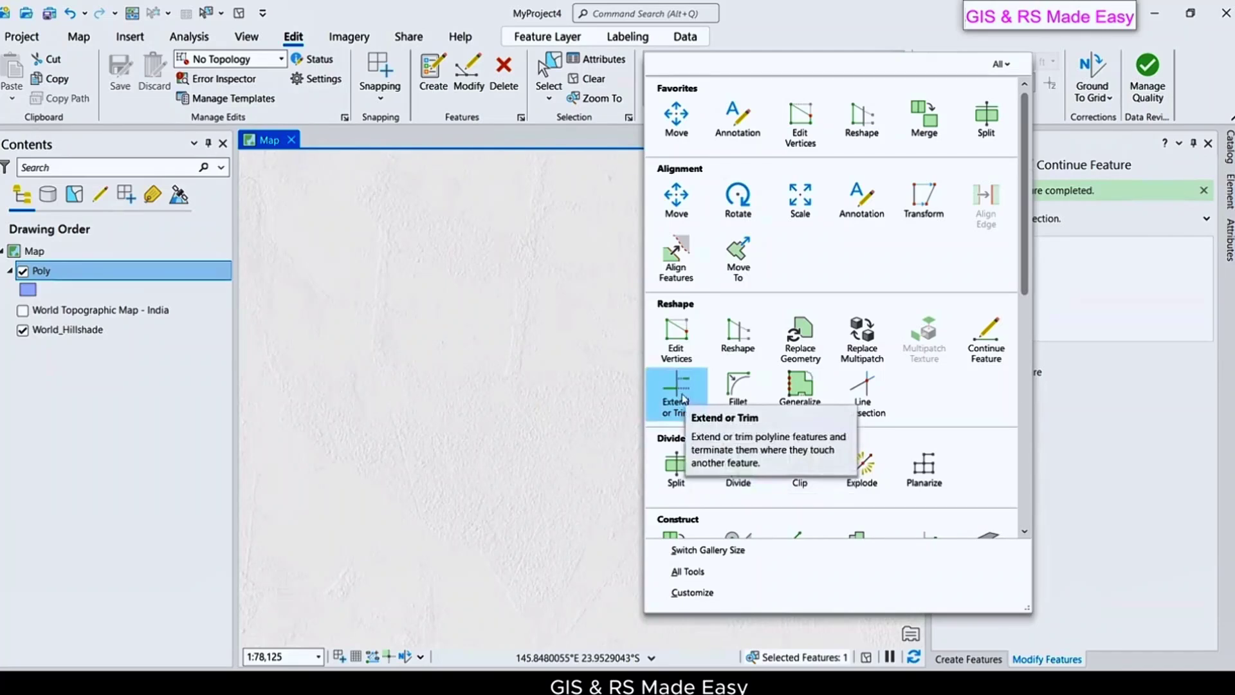
Close the gallery of editing tools after checking Extend or Trim, leaving Modify Features showing.
click(510, 275)
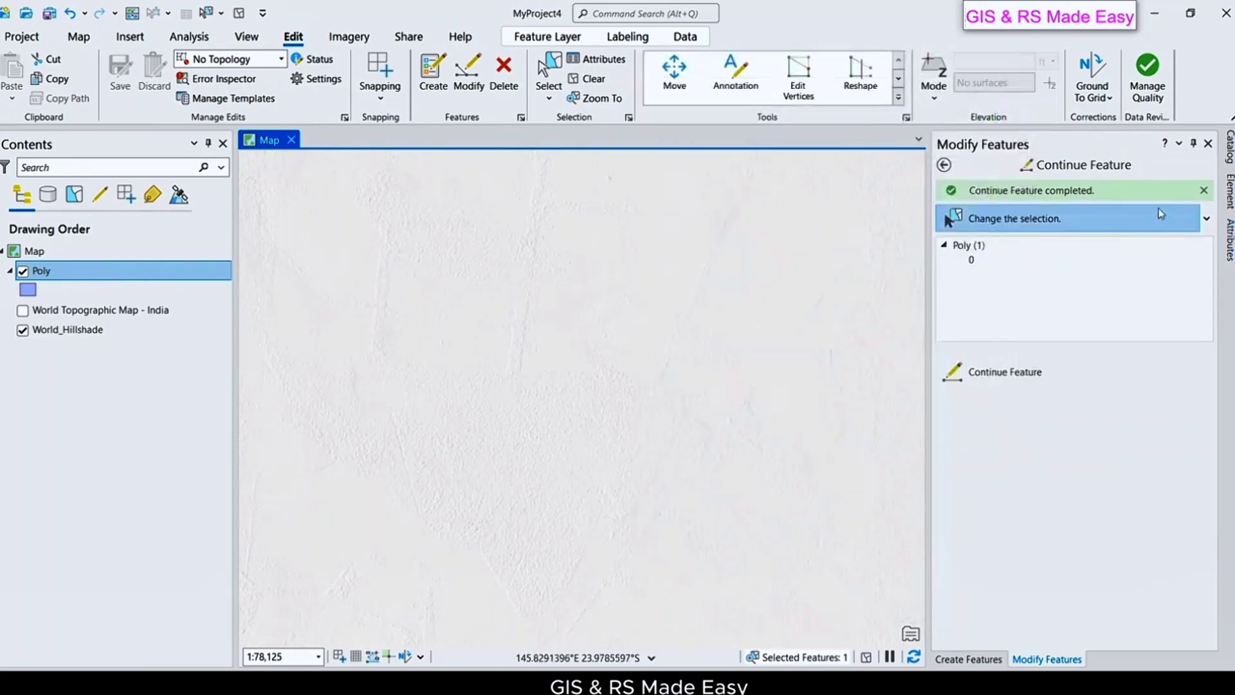
Create a Polyline shapefile named 'polylline' in the MyProject4 folder and add it to the map.
click(1229, 146)
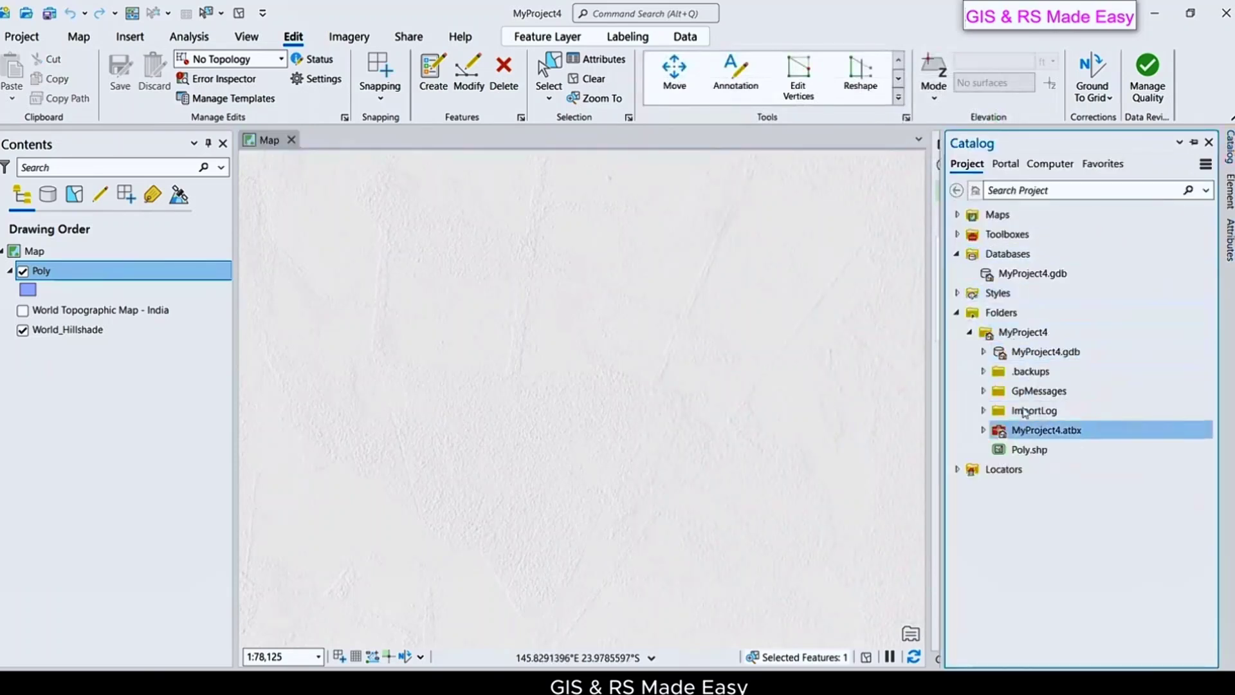
right_click(1032, 332)
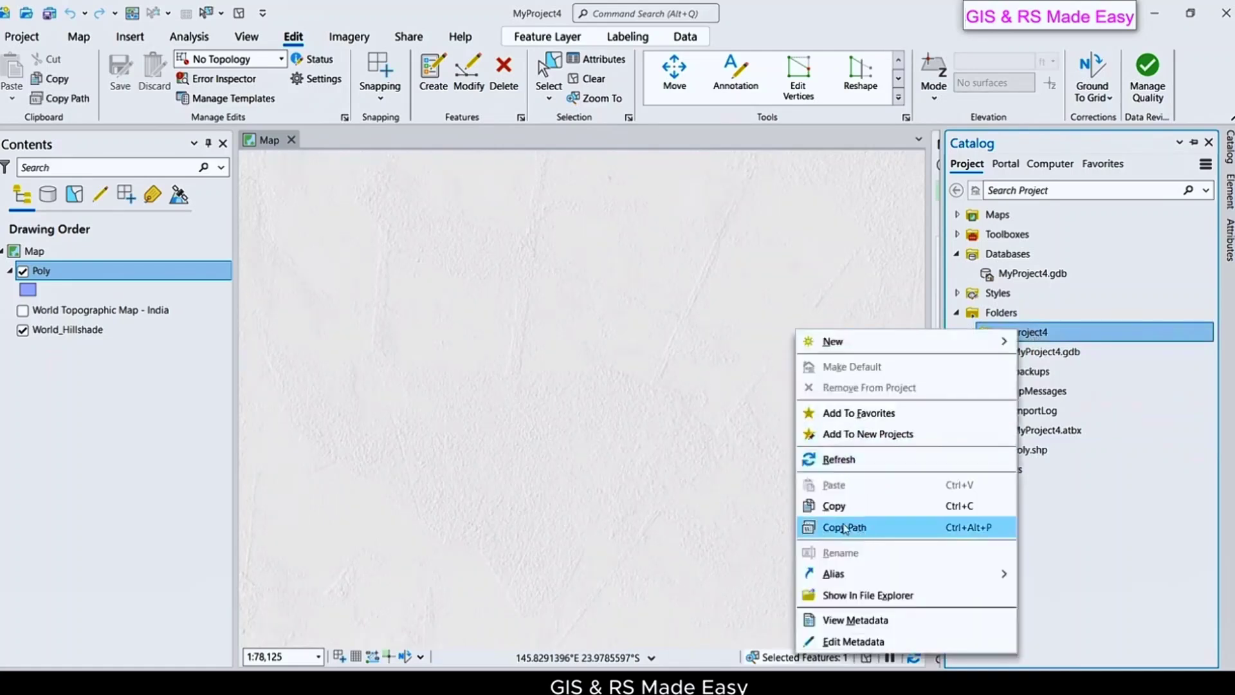
mouse_move(839, 347)
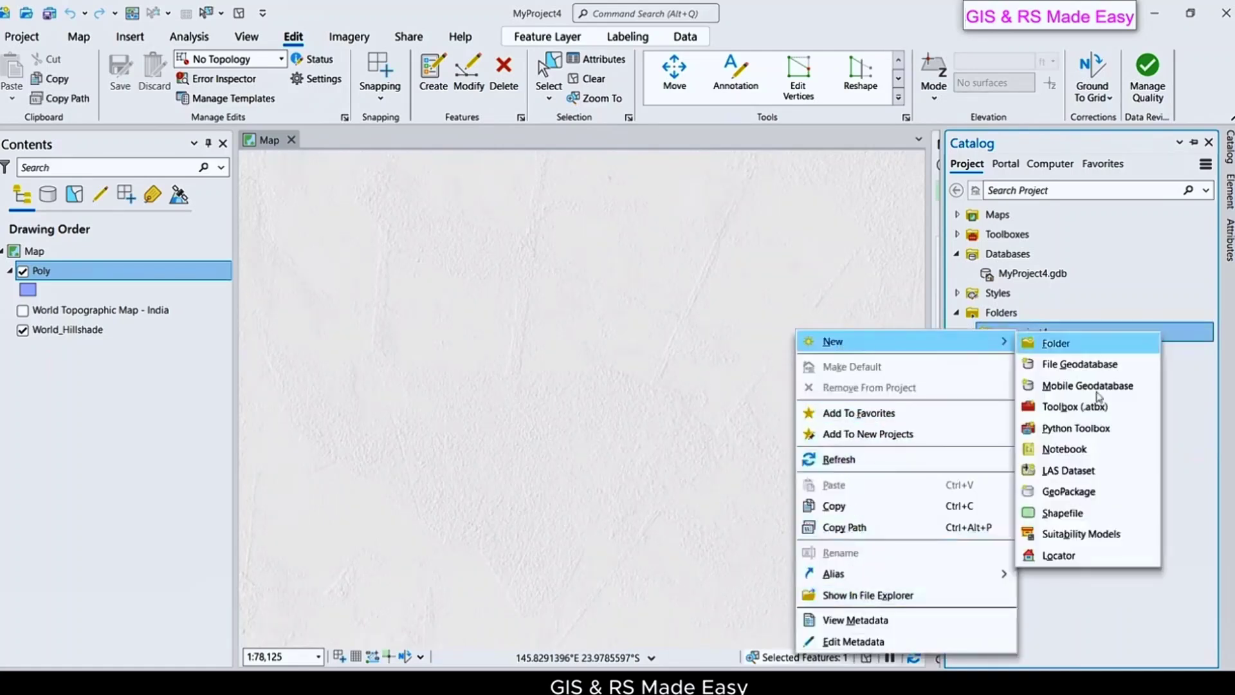
click(1065, 510)
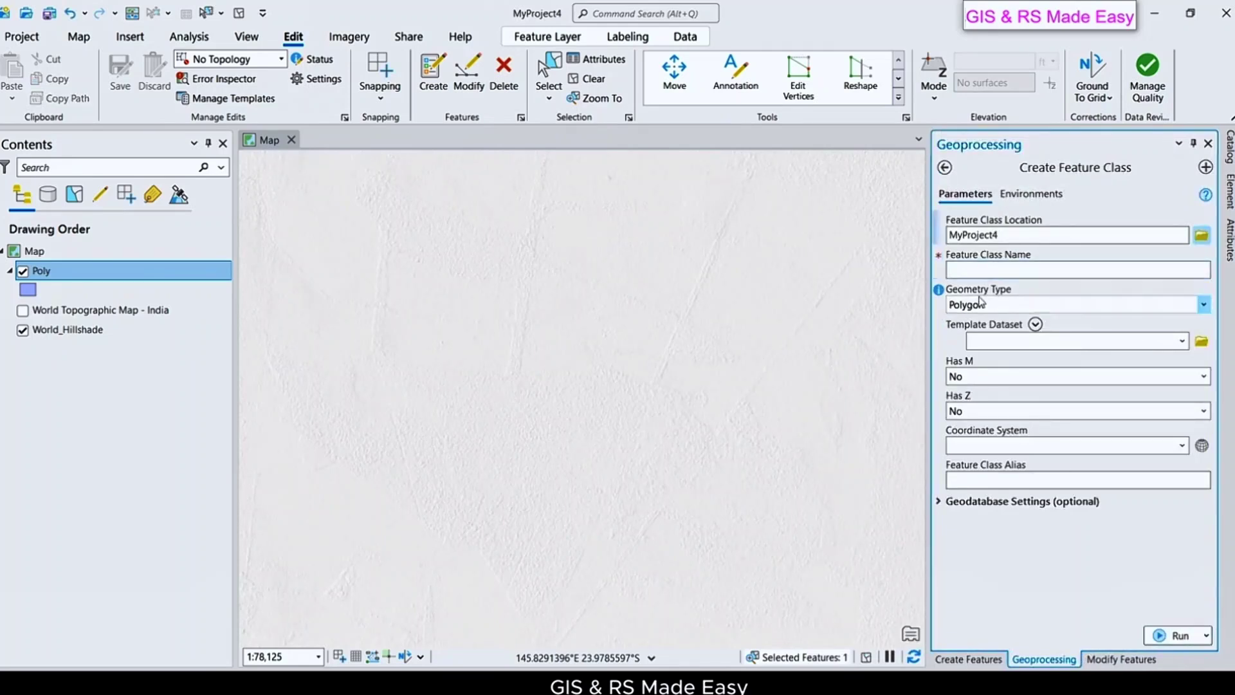
click(970, 270)
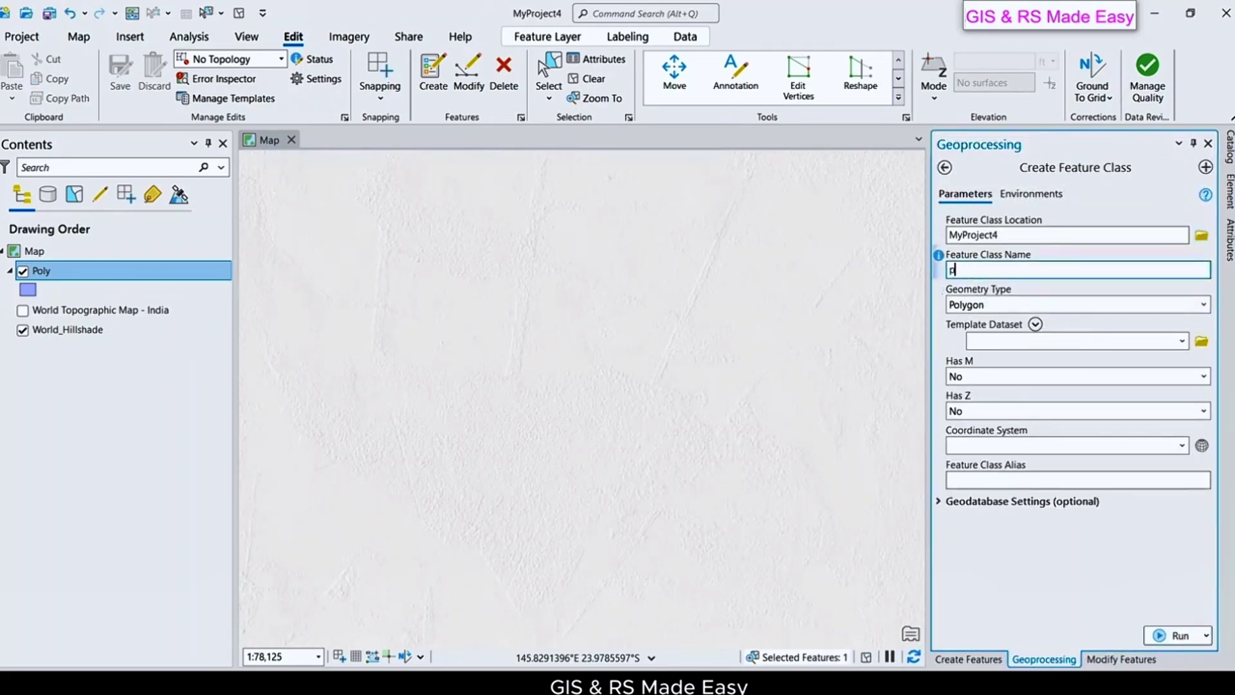
text(polylline)
key(Tab)
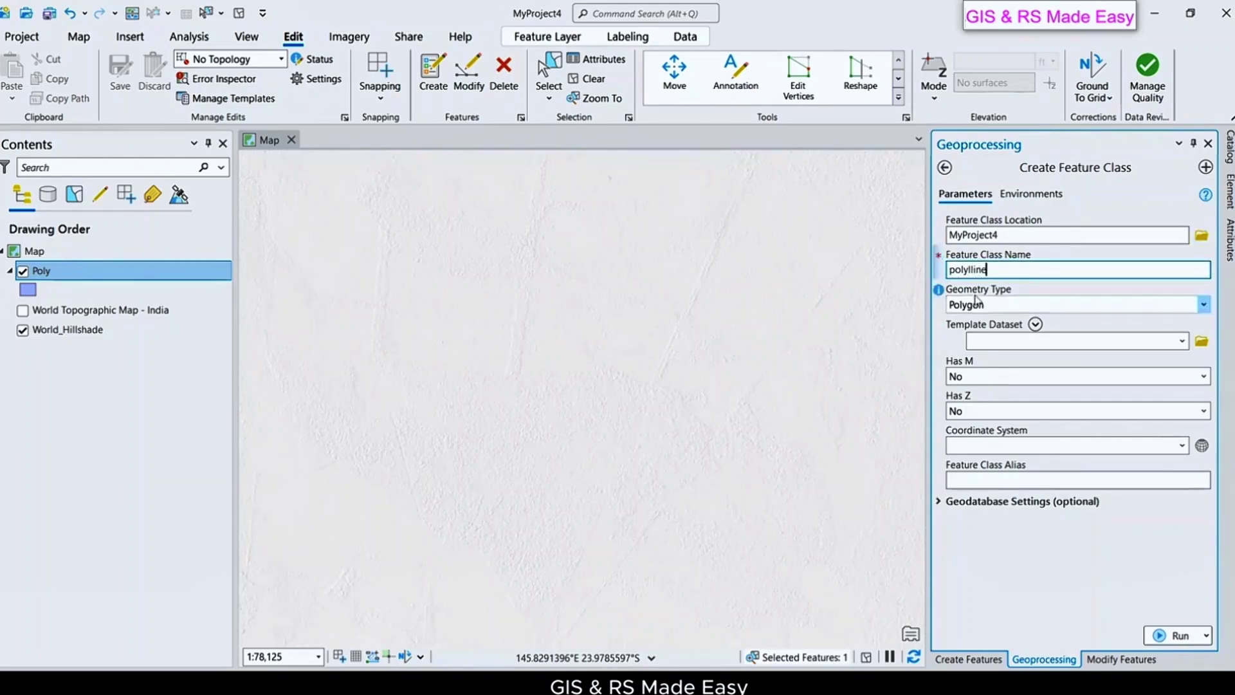
click(1030, 305)
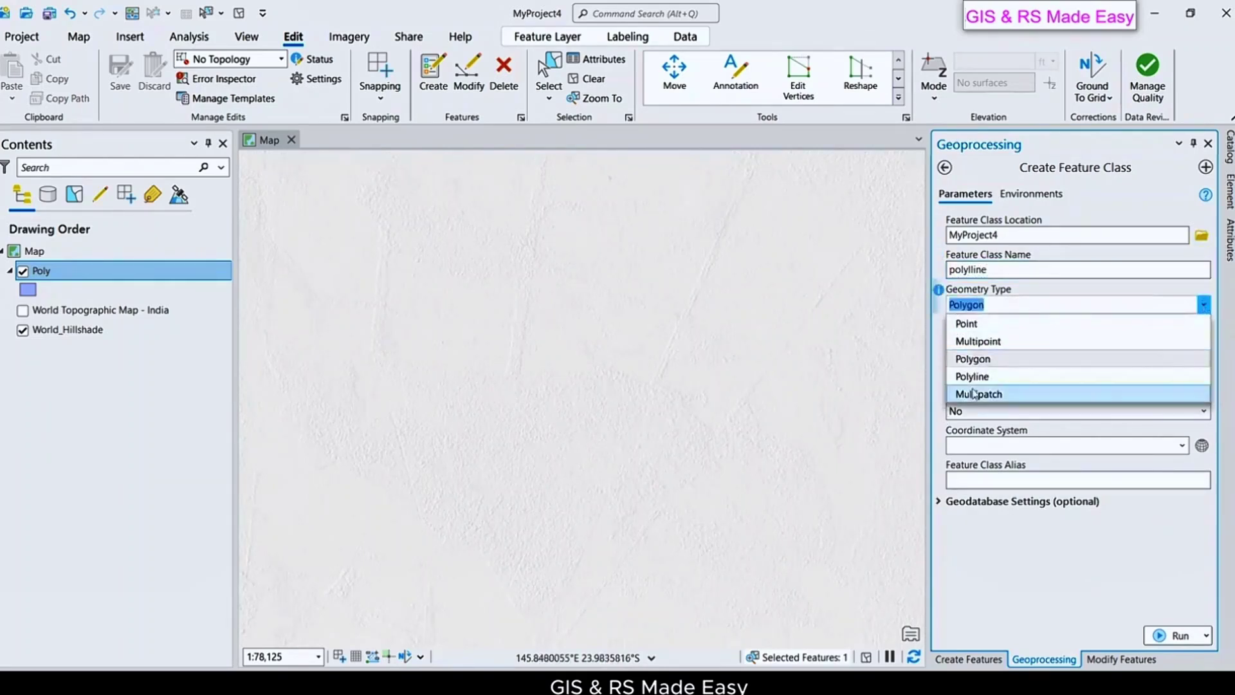
click(1001, 380)
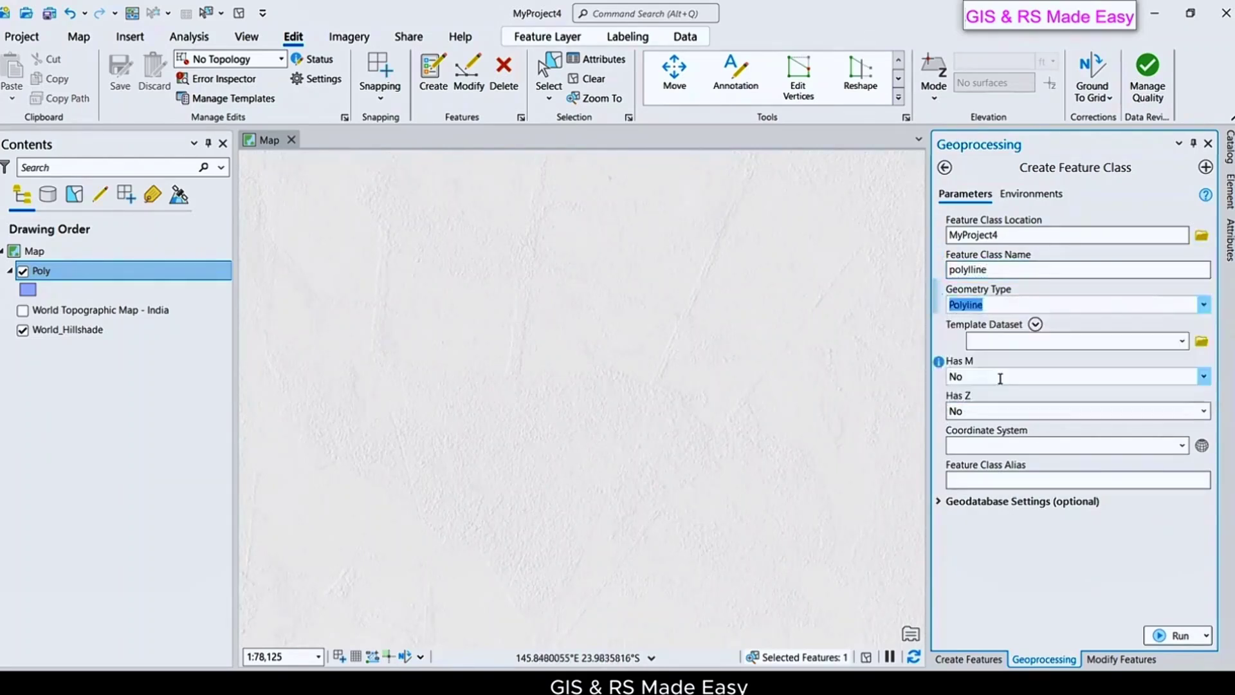
click(1181, 638)
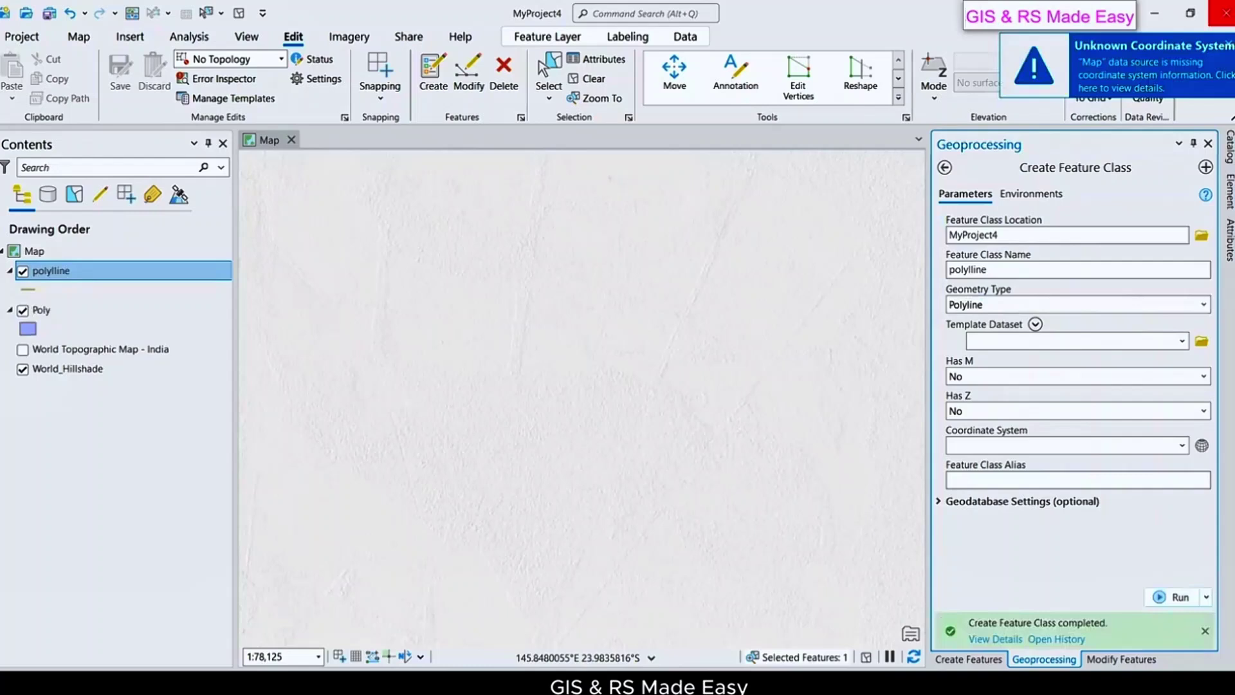
Dismiss the coordinate system warning and pick the Poly template for drawing polygons.
click(1227, 45)
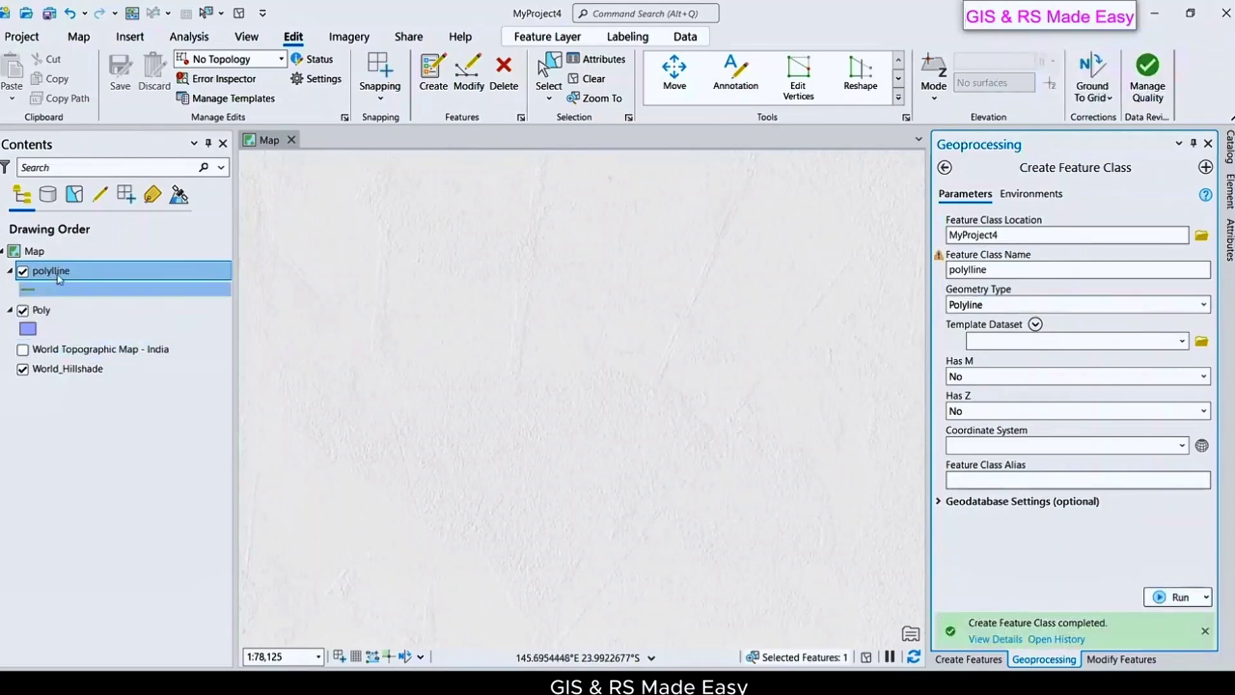
click(62, 320)
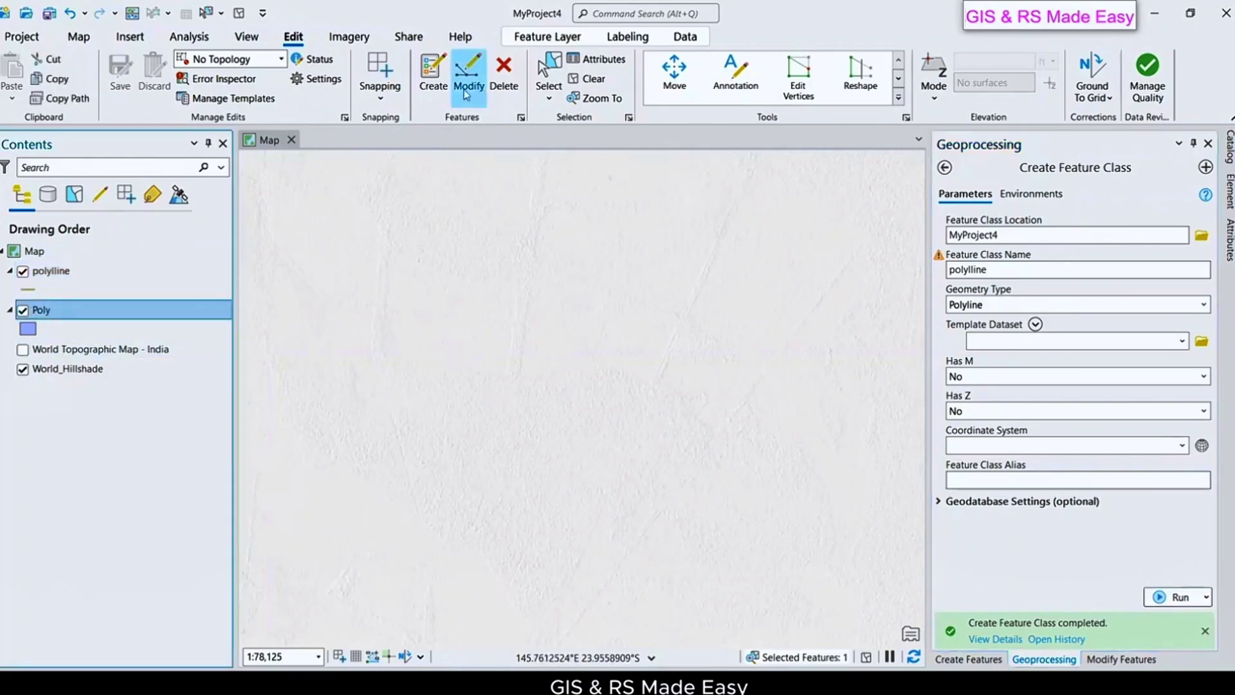
click(433, 70)
click(971, 257)
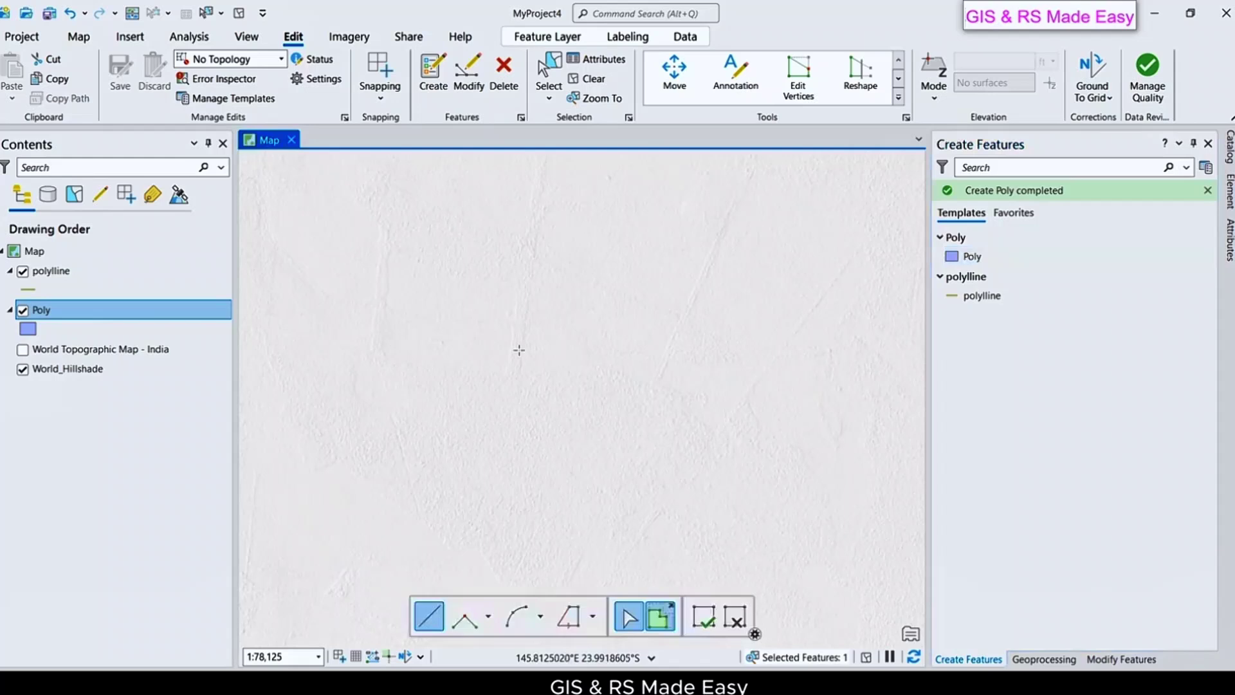
Draw an eight-corner polygon left of the map centre, then choose the polyline template.
click(366, 309)
click(374, 425)
click(426, 475)
click(616, 469)
click(644, 429)
click(635, 363)
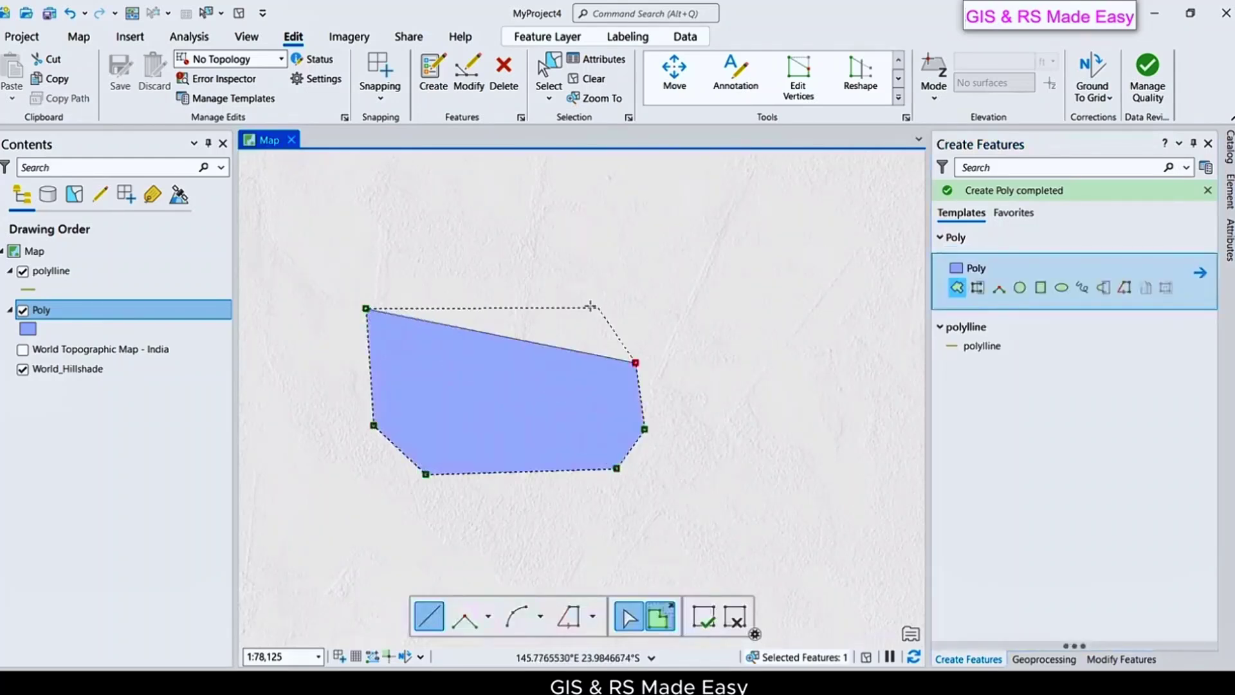
click(597, 306)
click(475, 270)
right_click(474, 270)
click(482, 279)
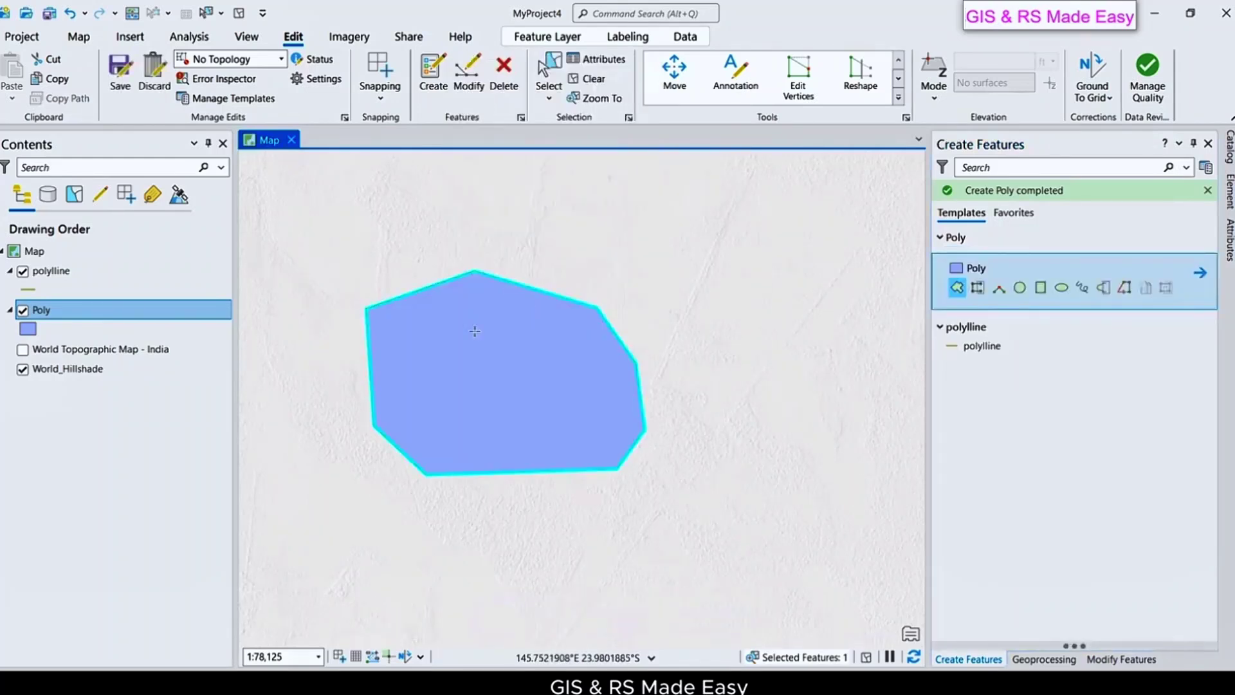
click(72, 277)
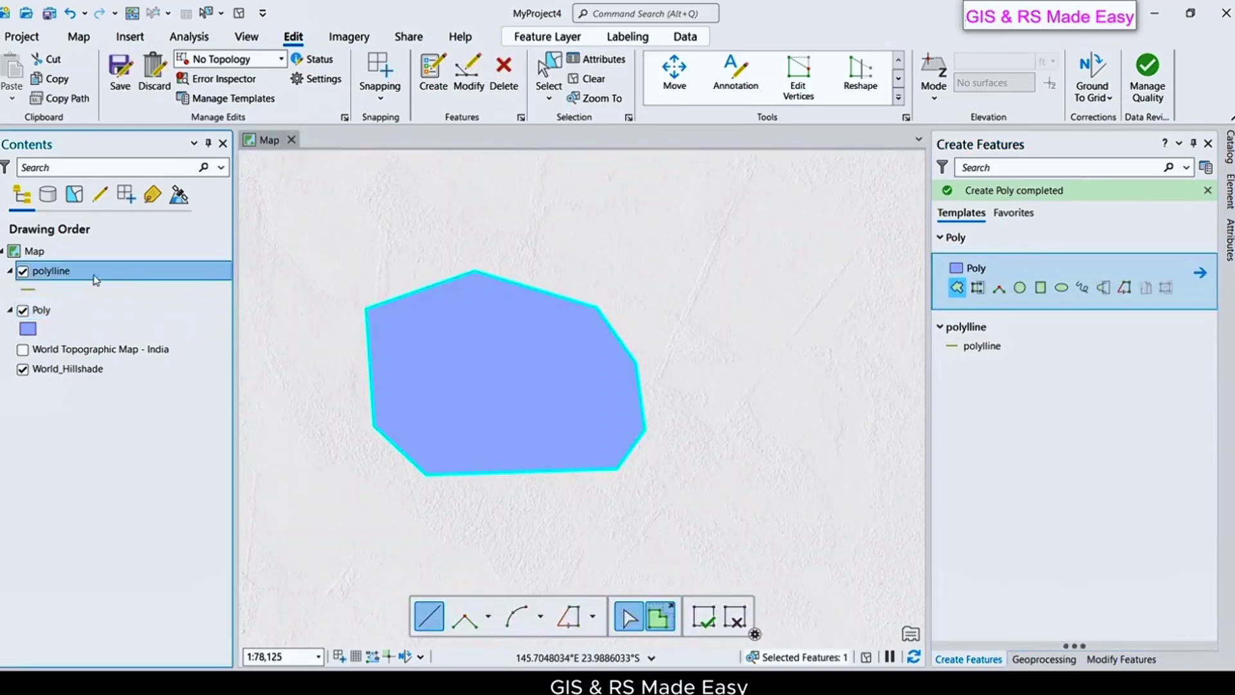
click(982, 347)
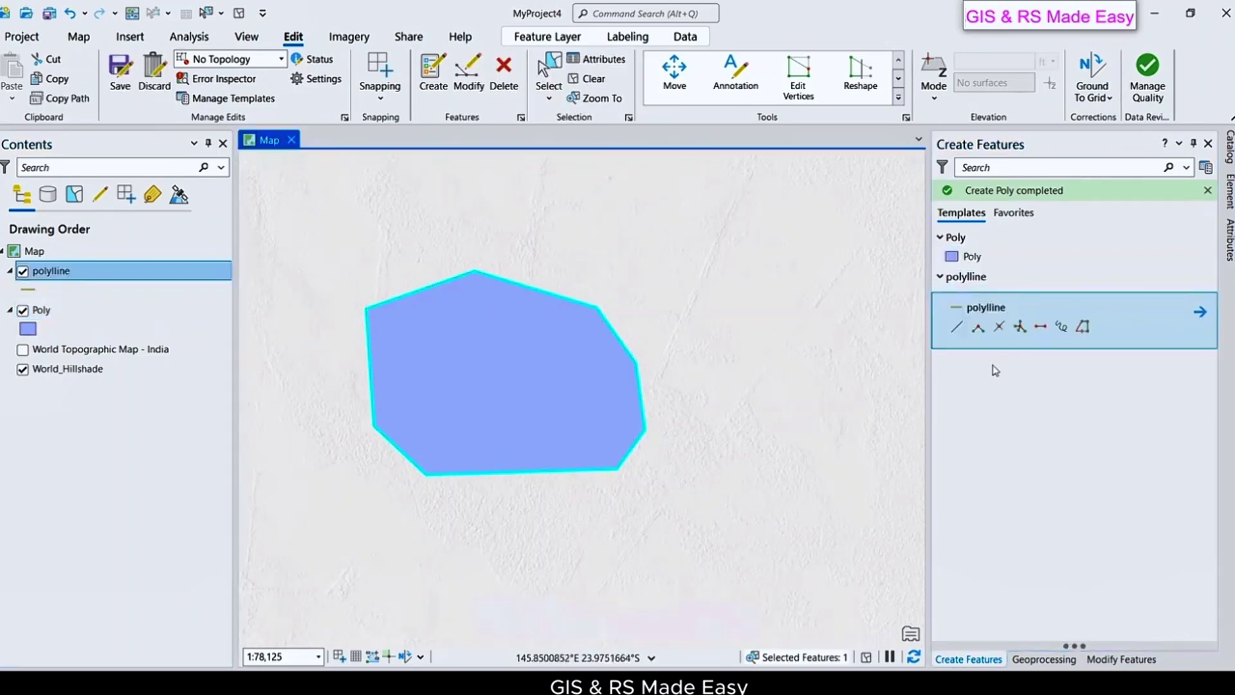
Draw a straight-segment polyline from the upper right that ends inside the polygon.
click(956, 309)
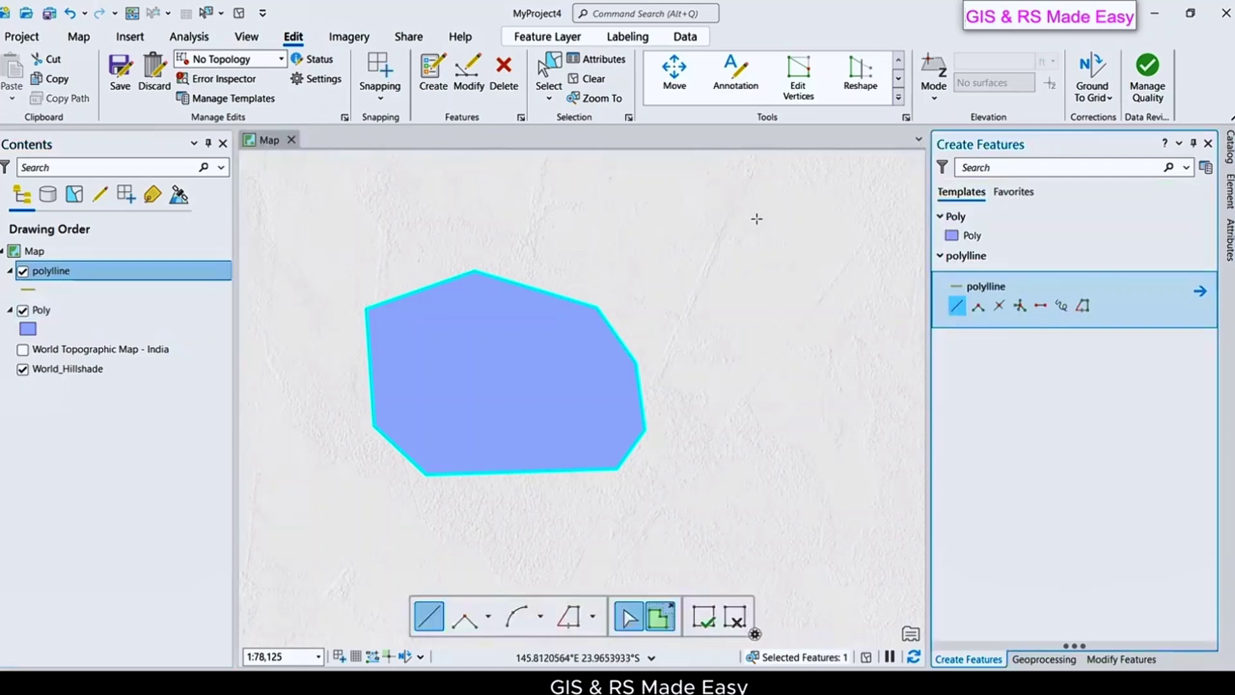
click(809, 190)
click(763, 235)
click(719, 283)
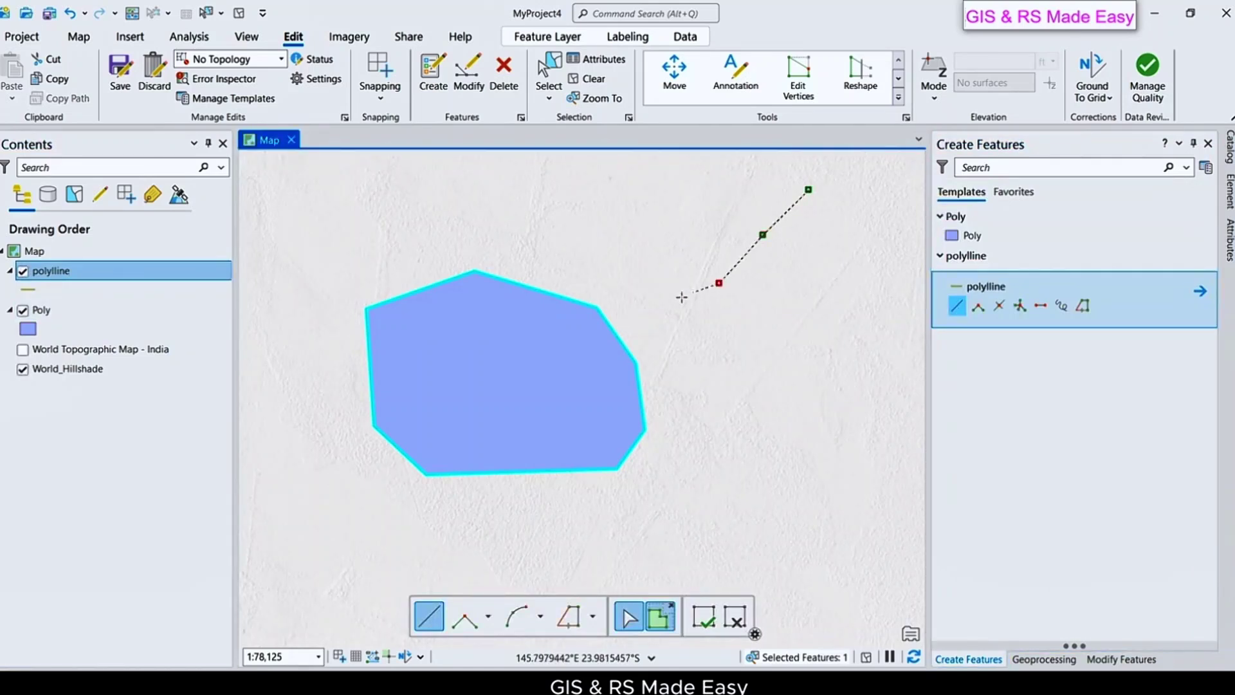
click(677, 298)
click(651, 312)
click(625, 320)
click(575, 336)
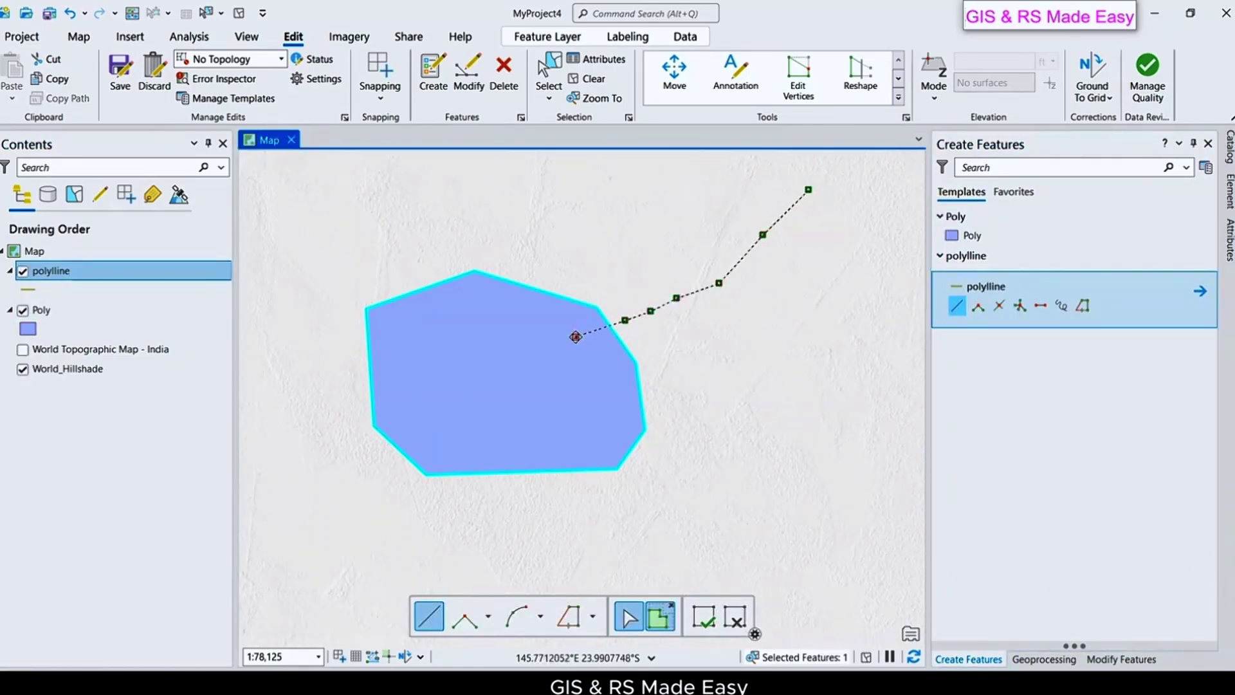
right_click(575, 337)
click(591, 350)
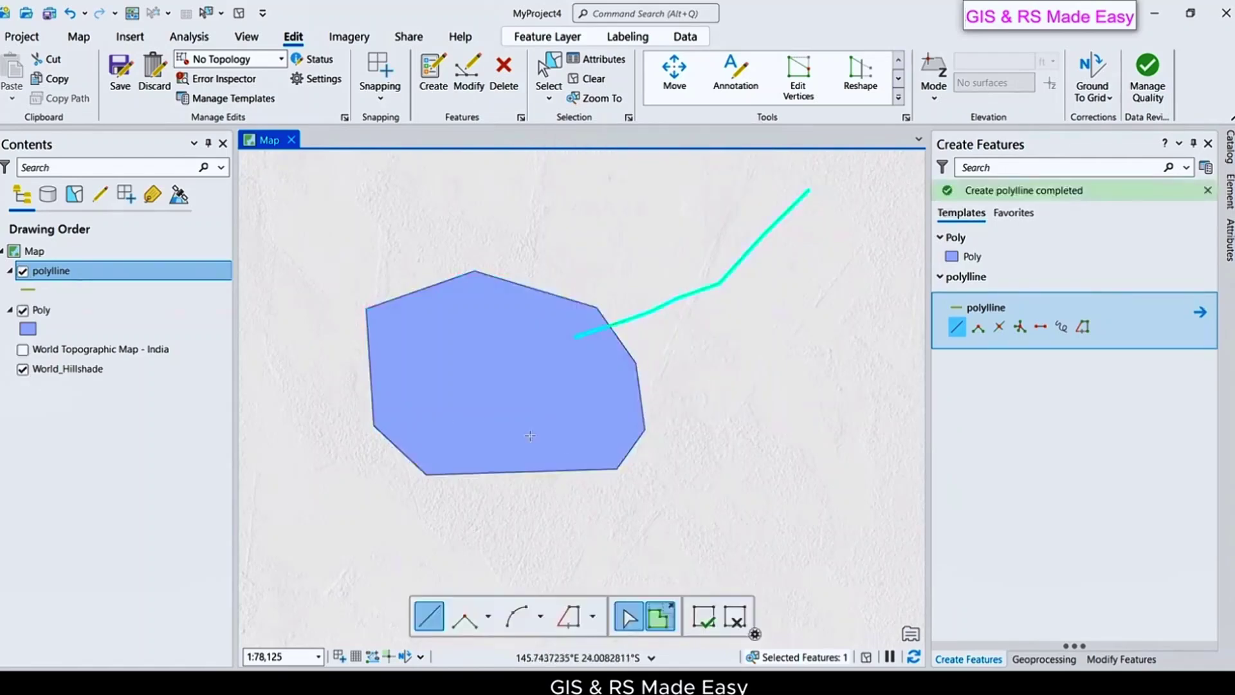
Draw a polyline from below the polygon up through its western part to above it, and save.
click(292, 582)
click(397, 555)
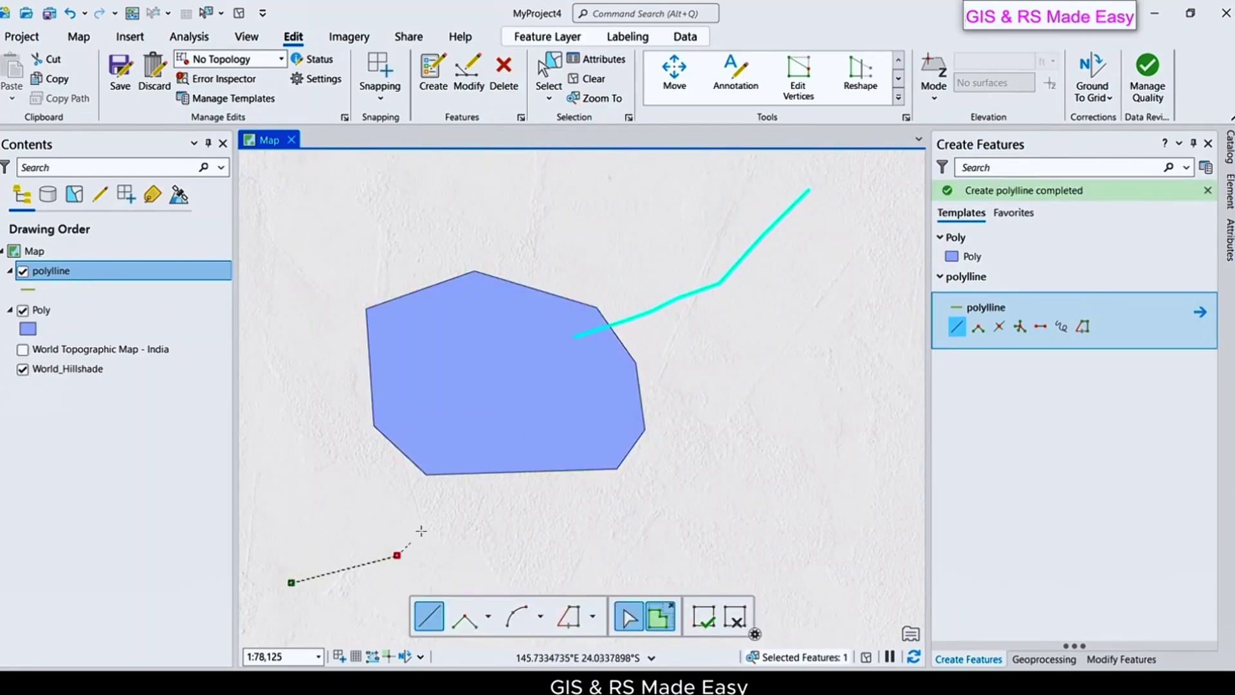
click(439, 509)
click(444, 445)
click(445, 399)
click(443, 343)
click(439, 297)
click(414, 253)
click(386, 226)
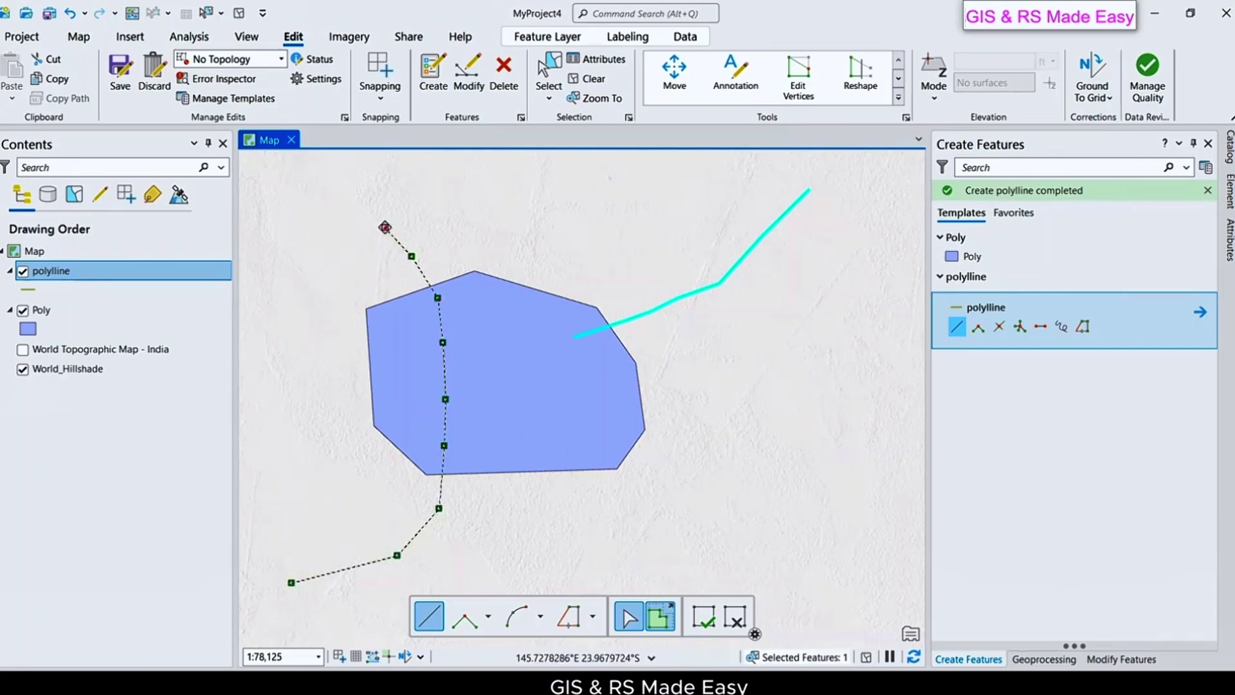
right_click(386, 226)
click(419, 249)
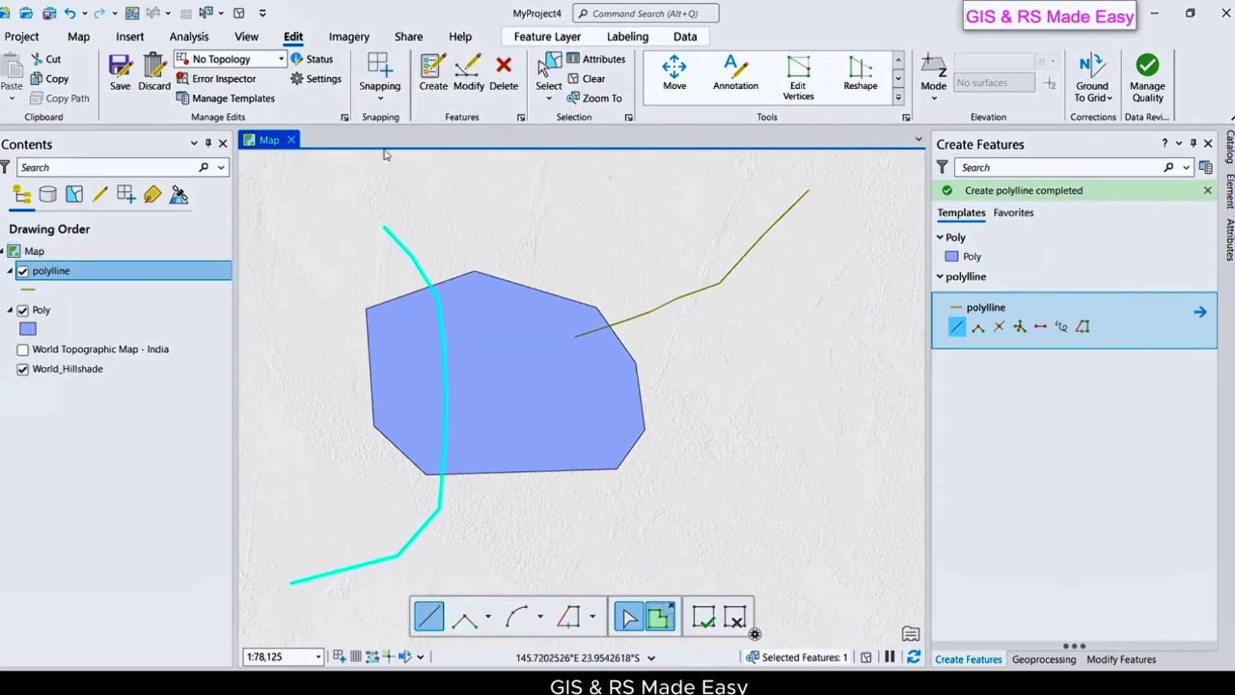
click(124, 83)
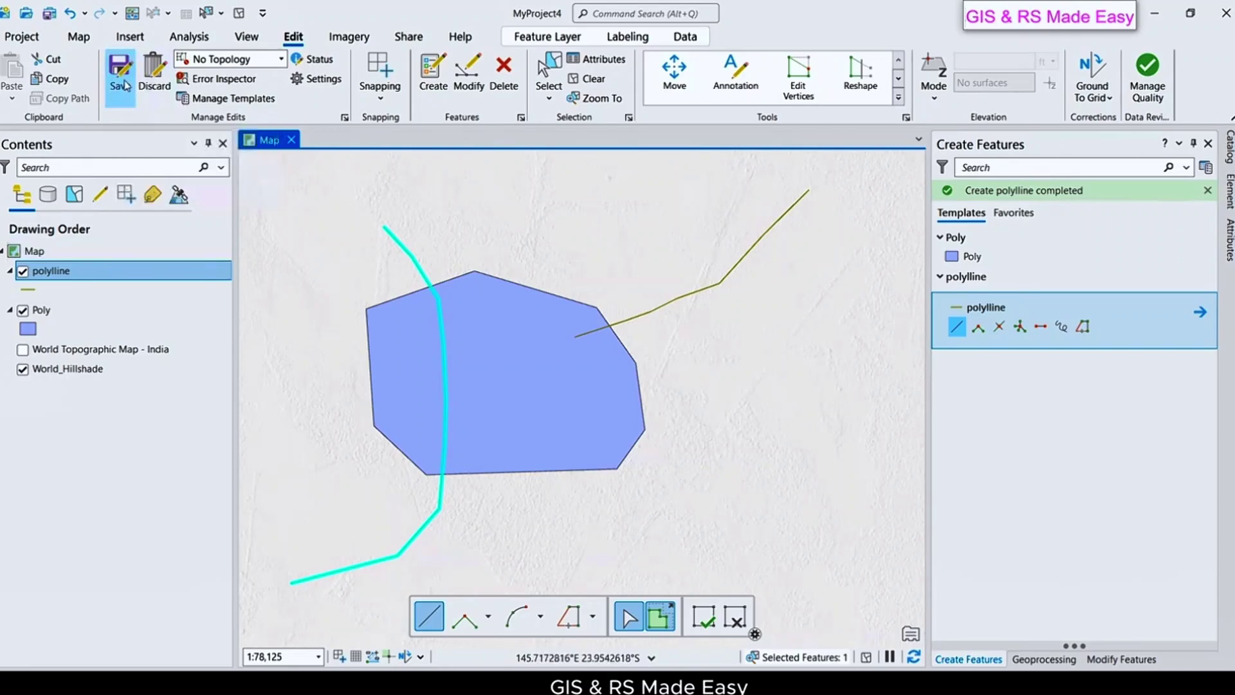
Open Extend or Trim from the Tools gallery, then box-select the northeast polyline.
click(899, 102)
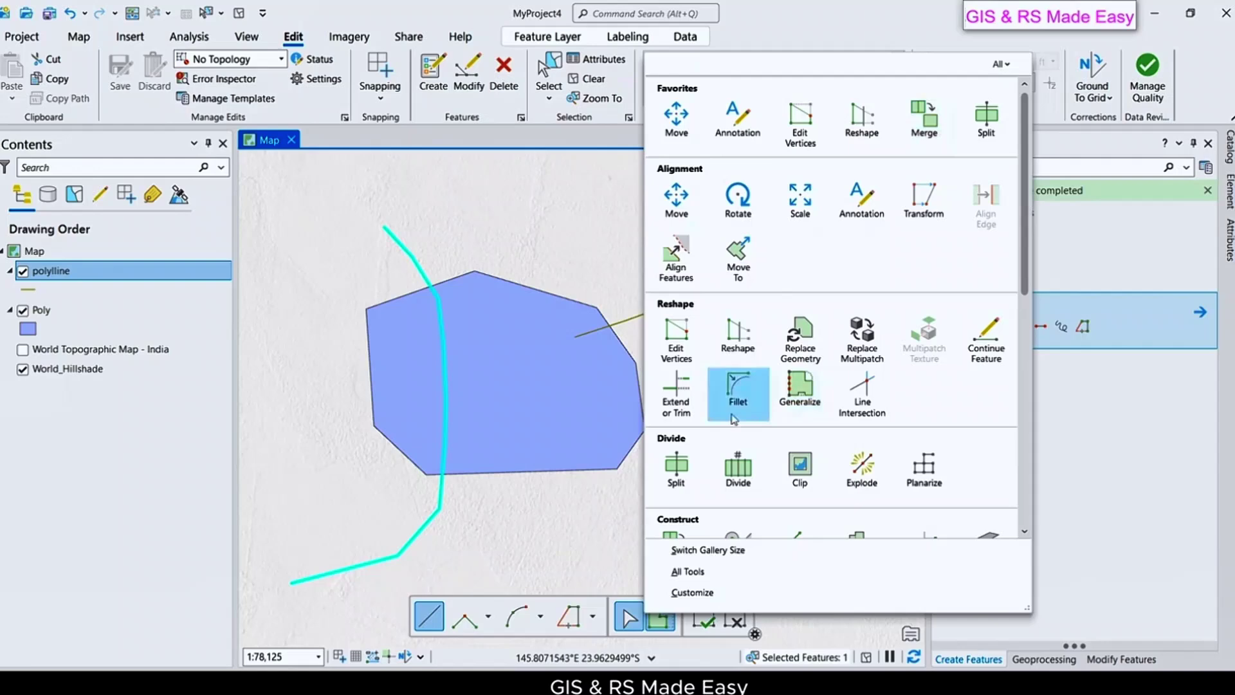
click(684, 412)
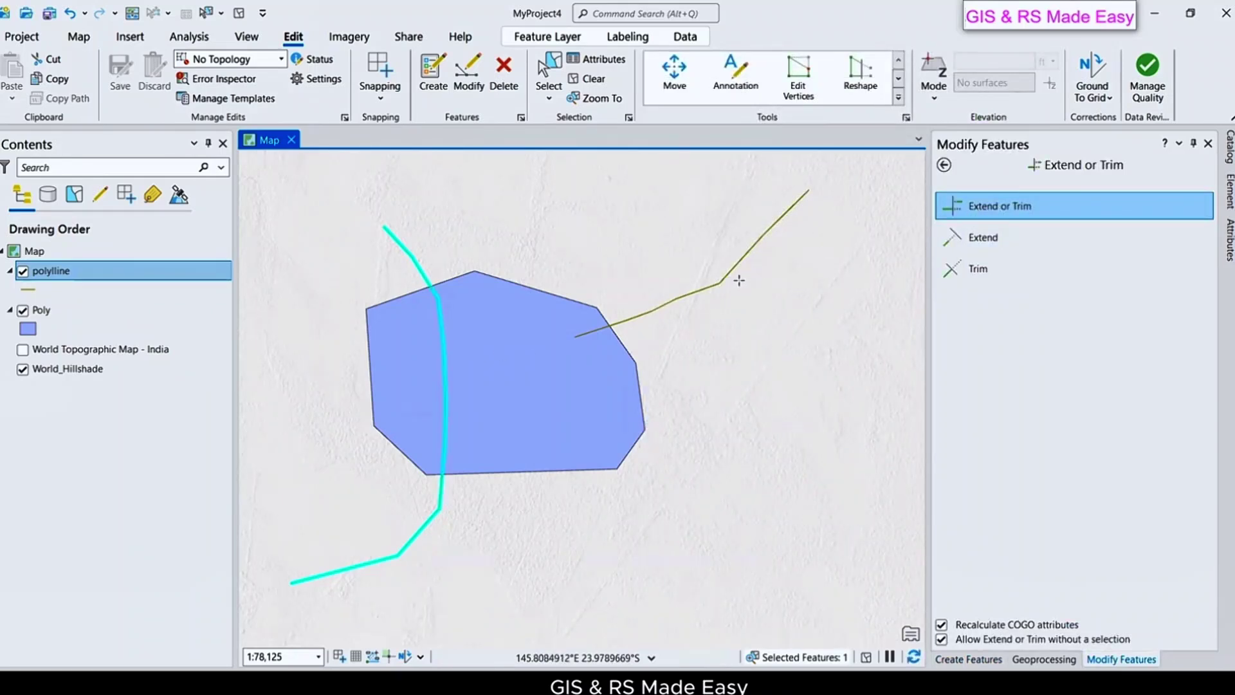
key(Escape)
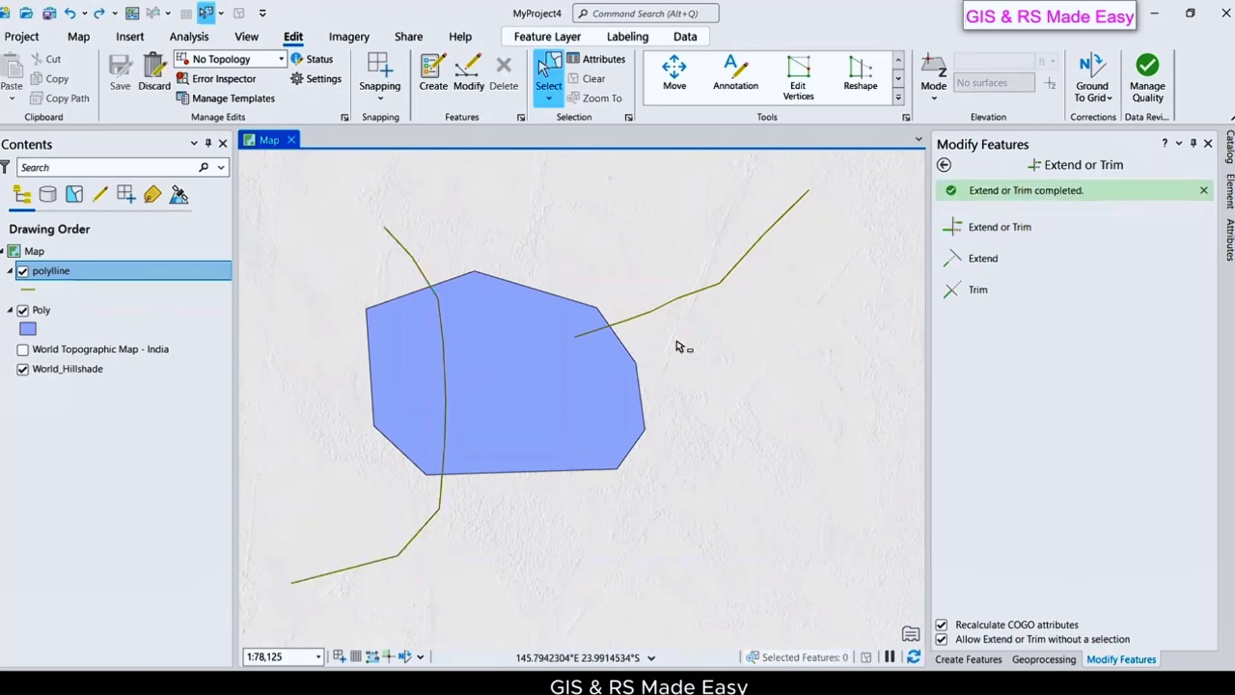
click(1001, 265)
drag(651, 298, 693, 325)
Extend the northeast polyline's inner end to the western line and save the edits.
click(993, 265)
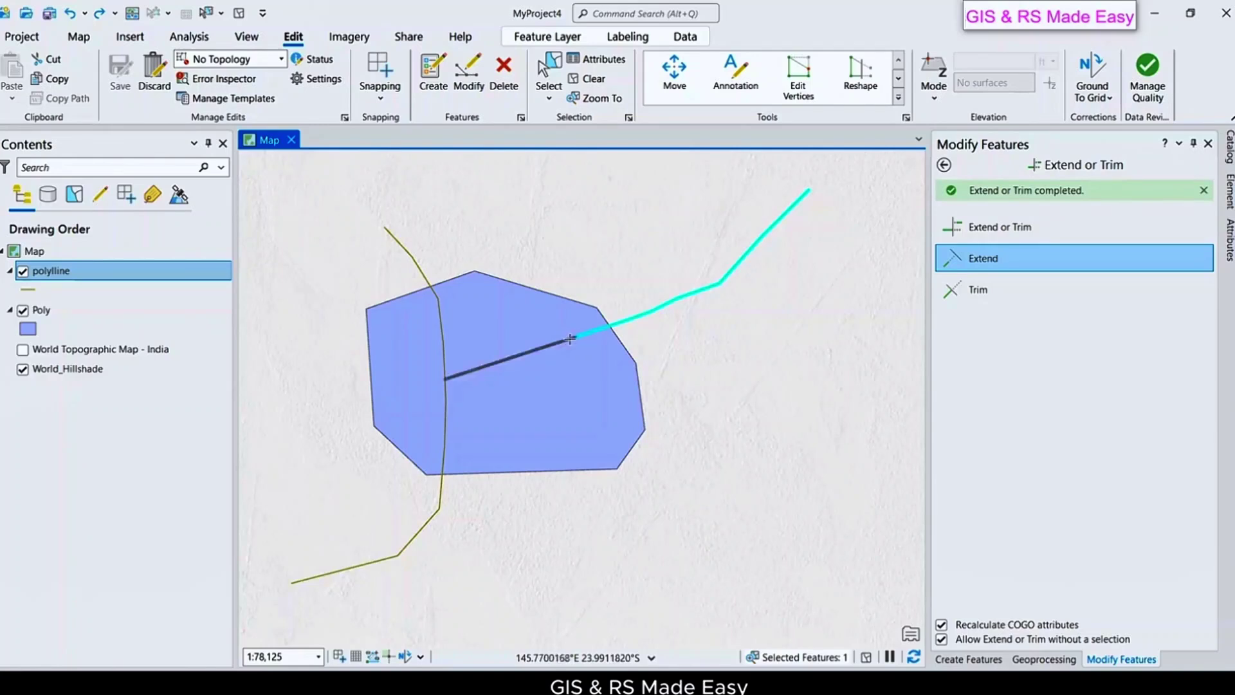
click(570, 339)
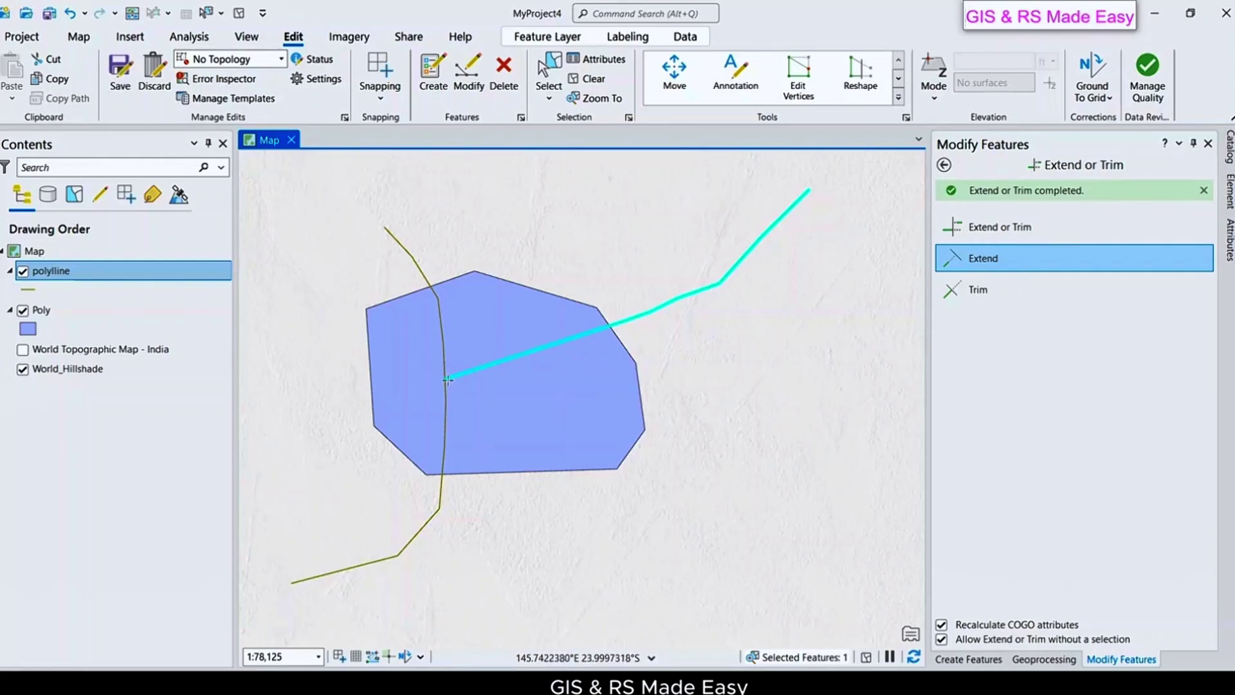
click(119, 77)
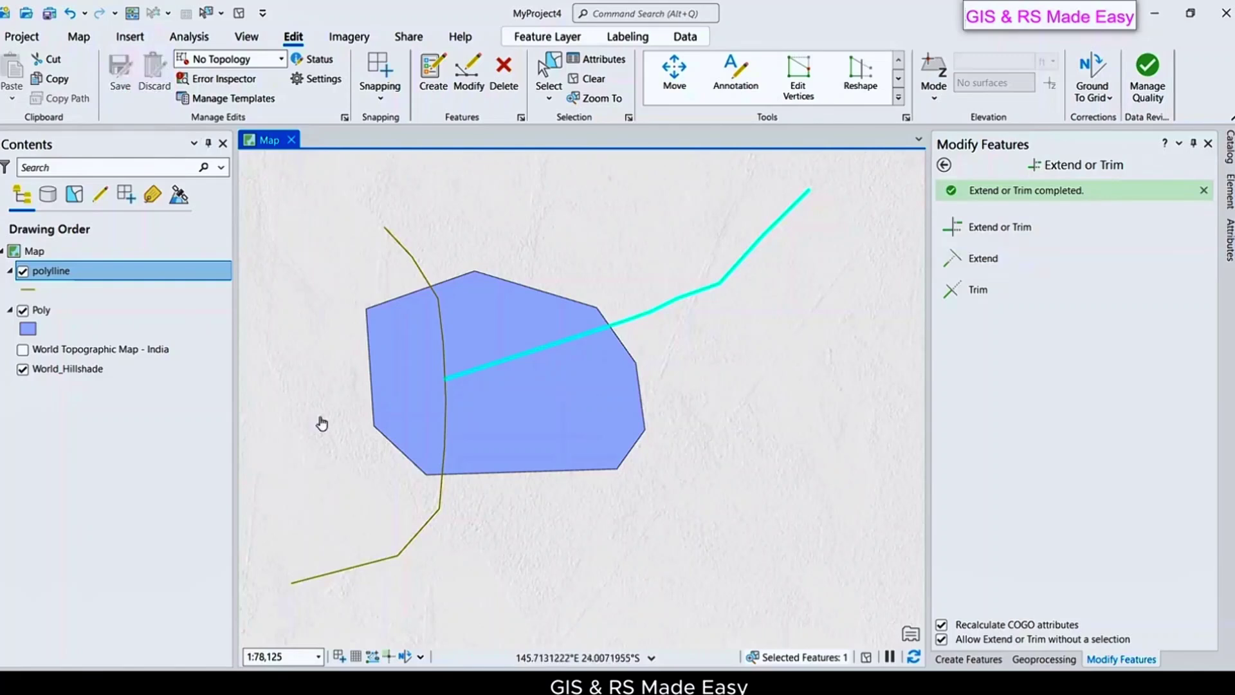
Box-select the western polyline and trim off its ends lying outside the polygon.
click(998, 296)
click(549, 72)
drag(372, 537, 481, 621)
click(990, 299)
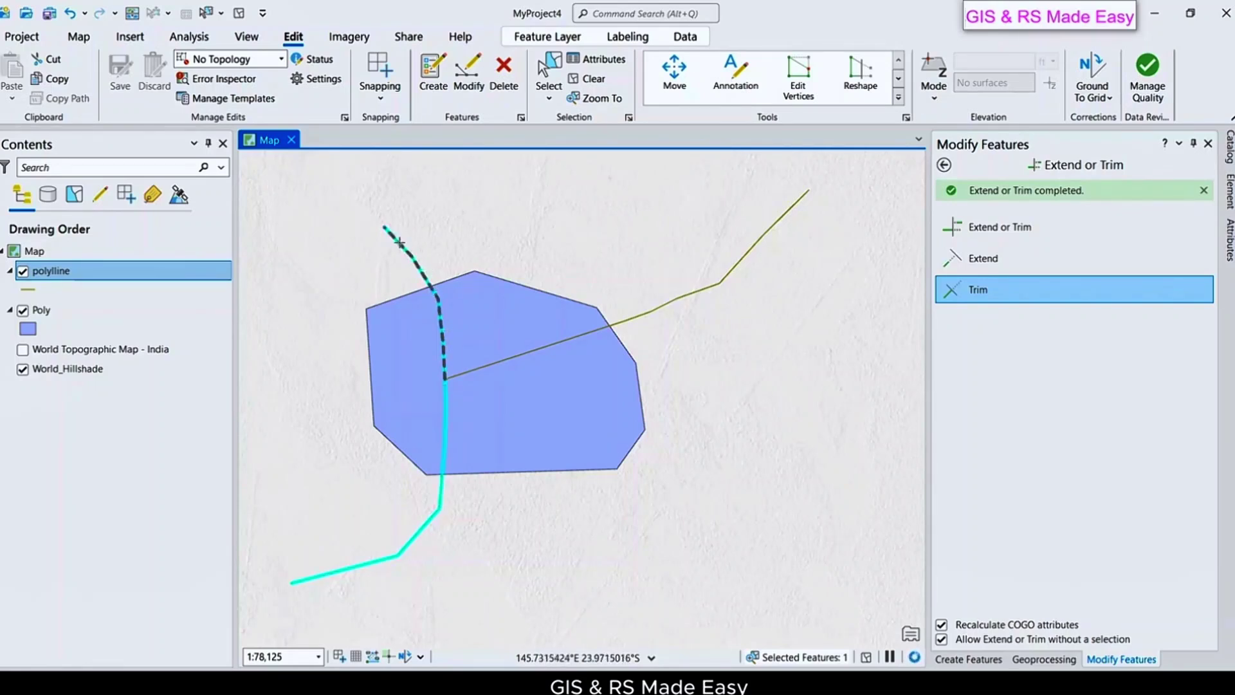
click(388, 560)
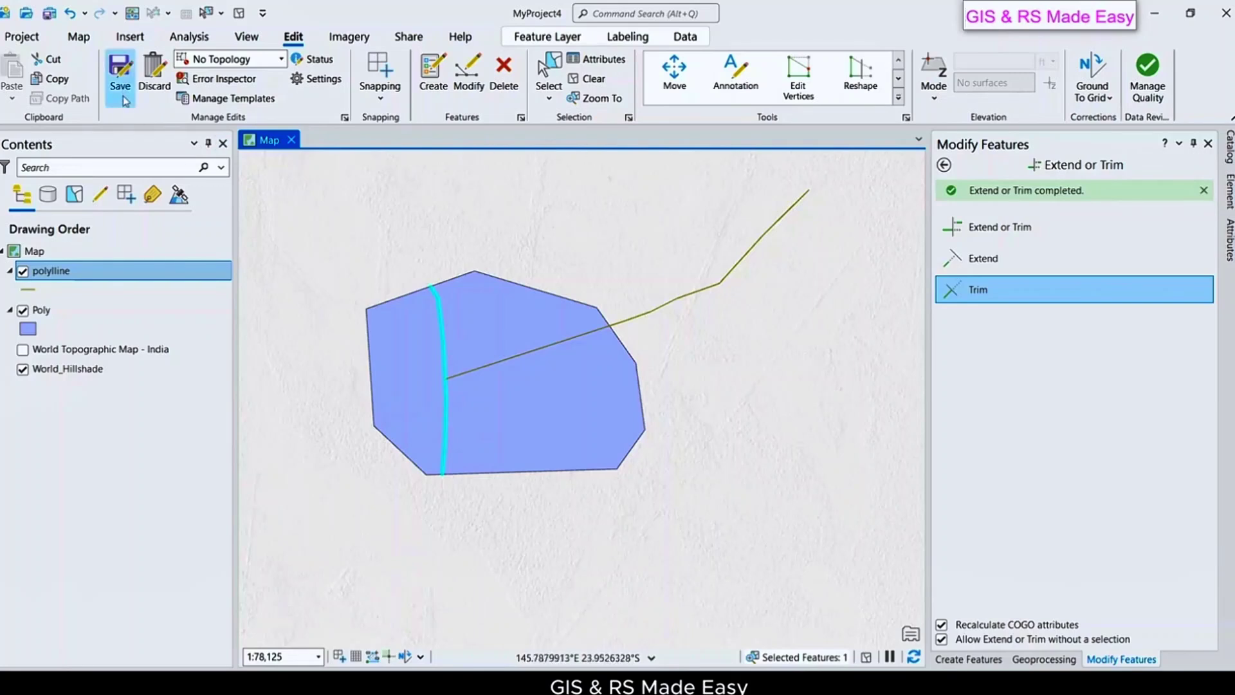
Save the edits, exit the Trim tool, and choose the polyline creation template.
click(120, 71)
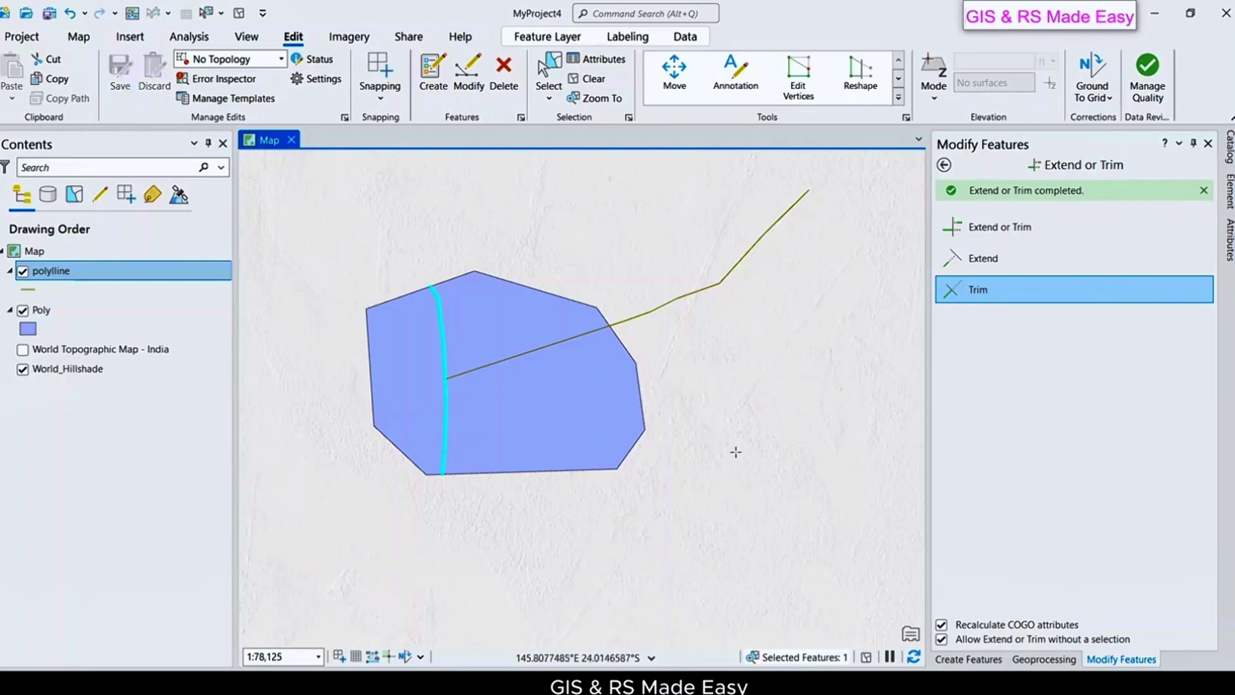
key(Escape)
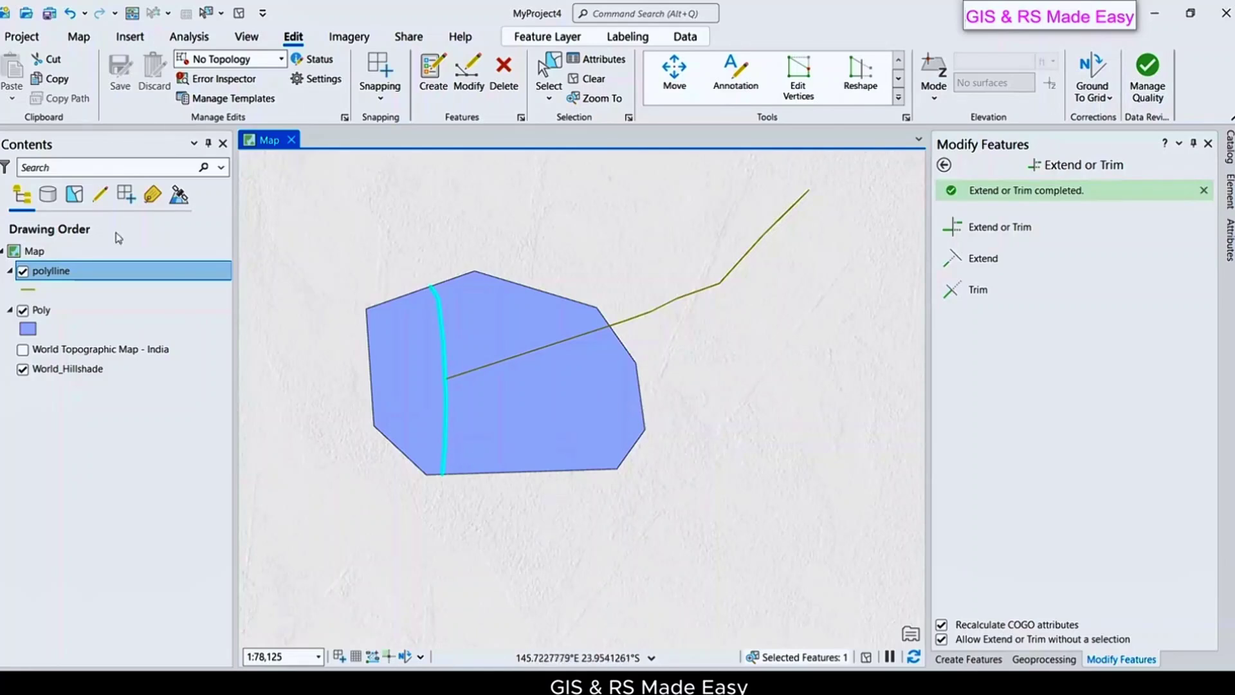
click(433, 74)
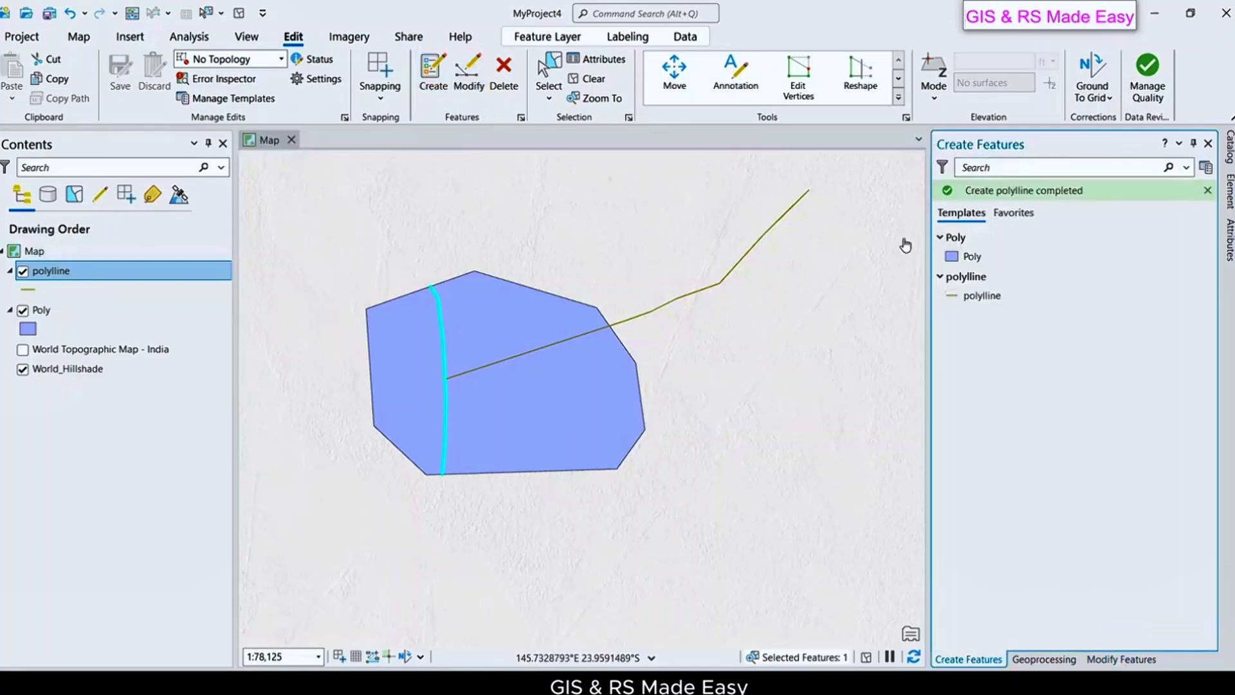
click(981, 295)
Draw a polyline from east of the polygon down through its southeast part to below it.
click(789, 316)
click(660, 363)
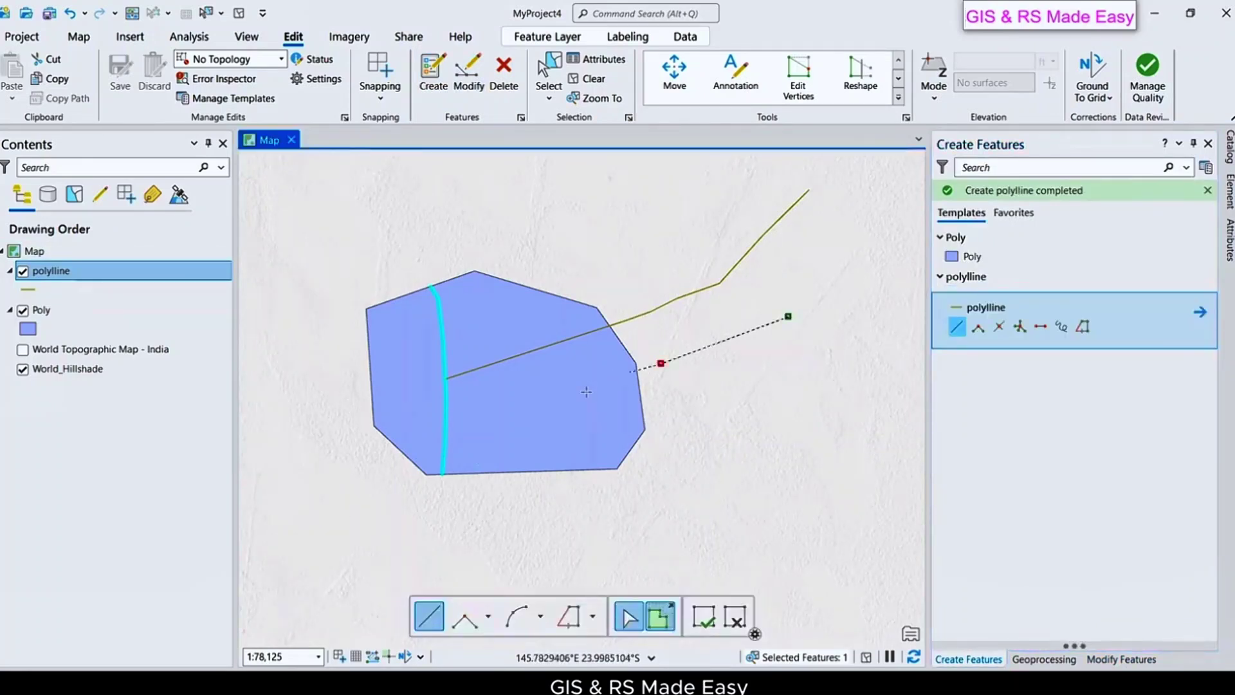
click(586, 392)
click(532, 460)
click(511, 527)
right_click(511, 529)
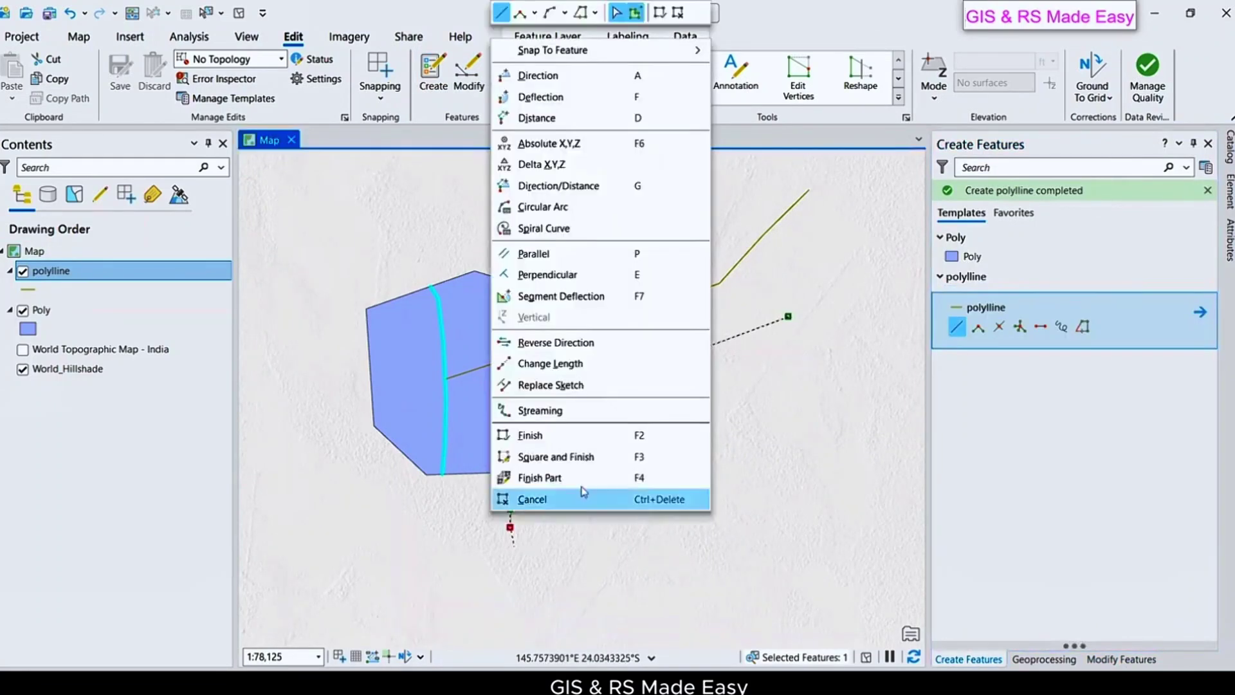
click(544, 442)
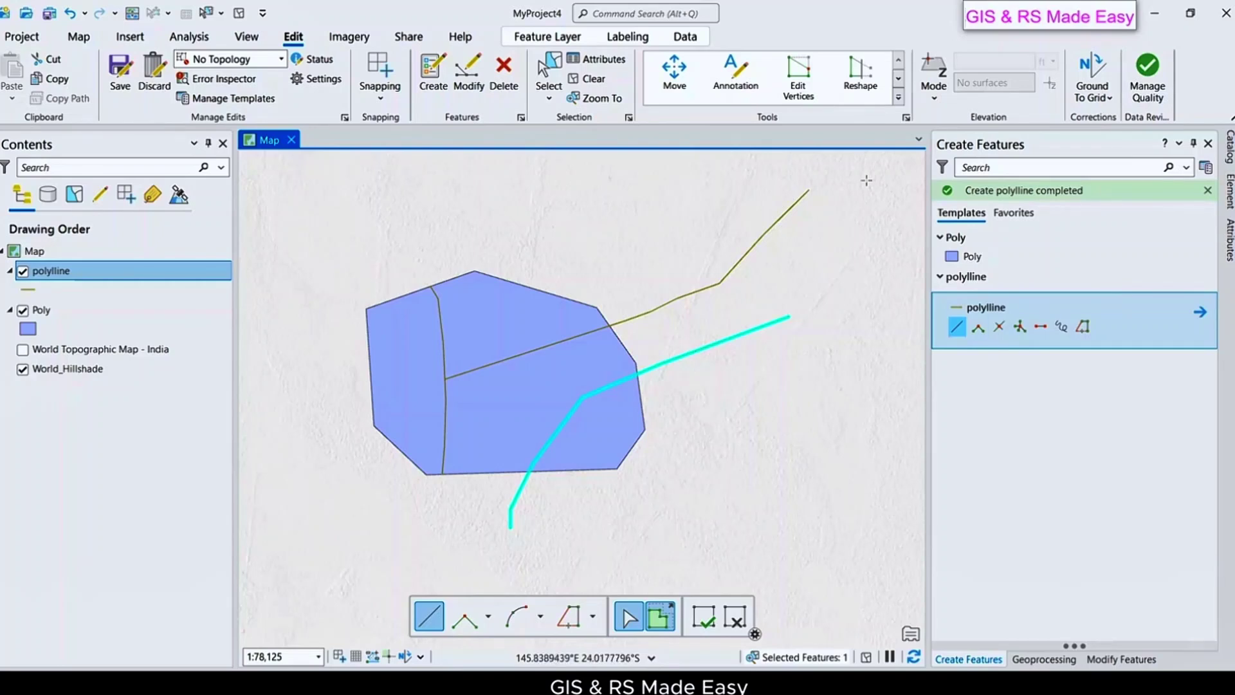
Use the Trim tool to cut away the new polyline's segment inside the polygon.
click(899, 98)
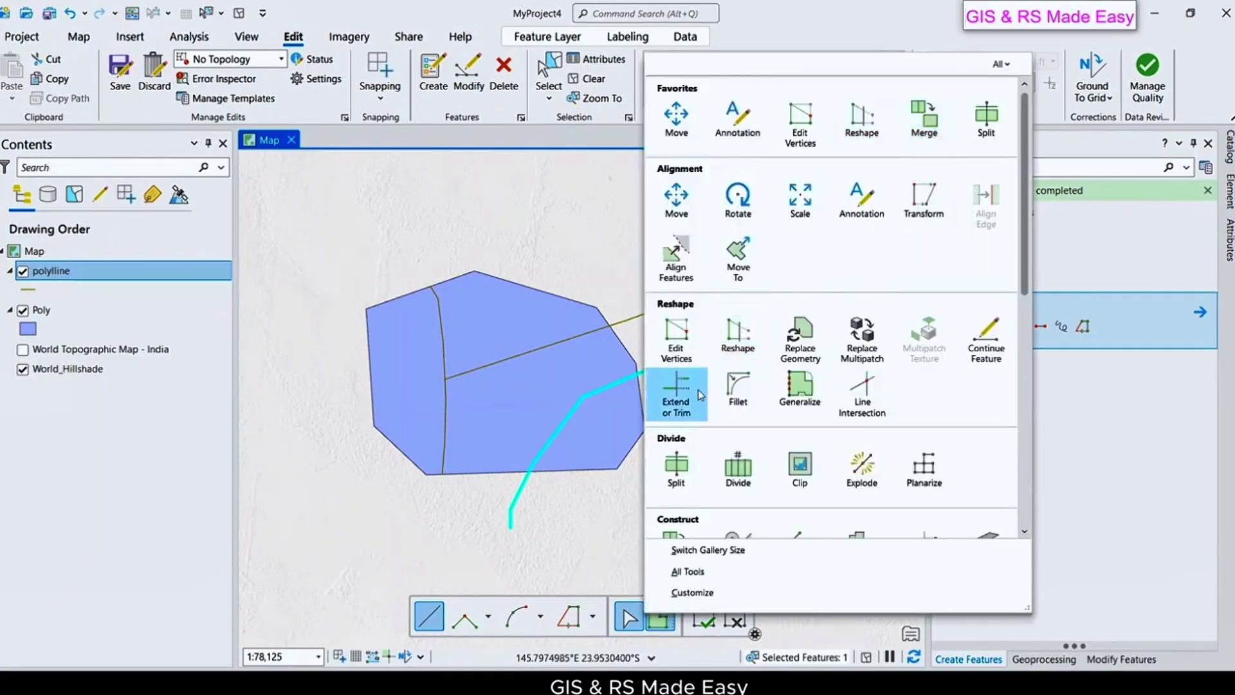
click(688, 413)
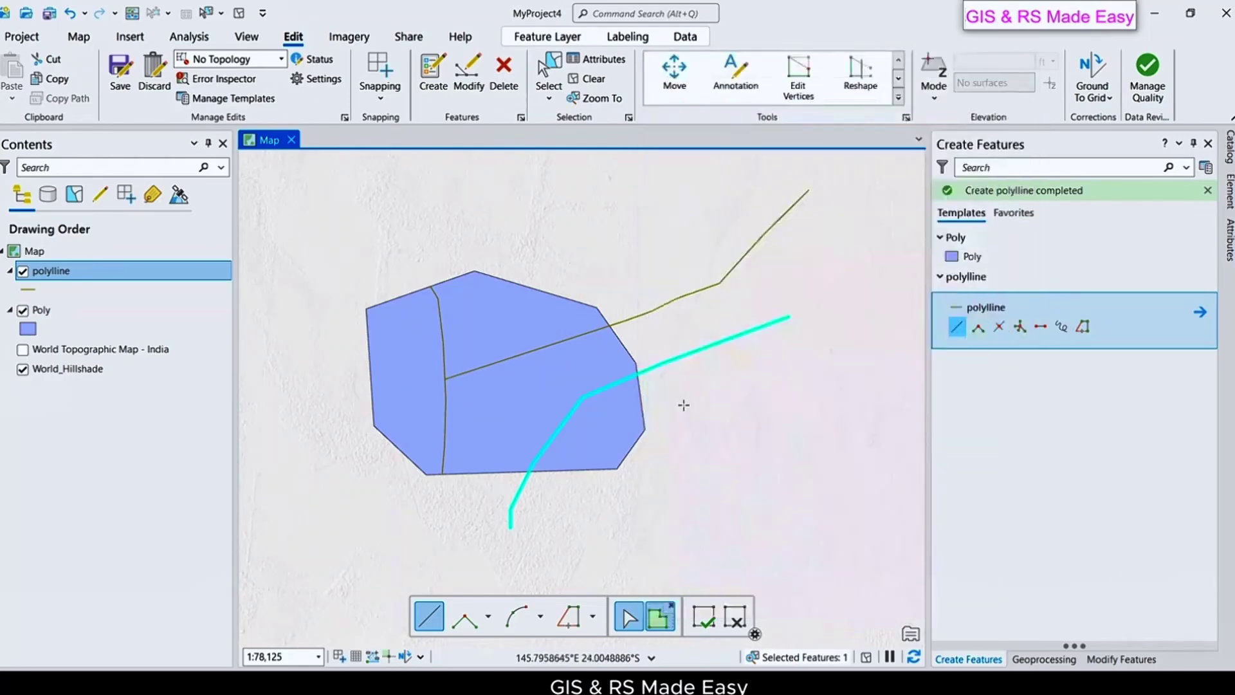
click(973, 299)
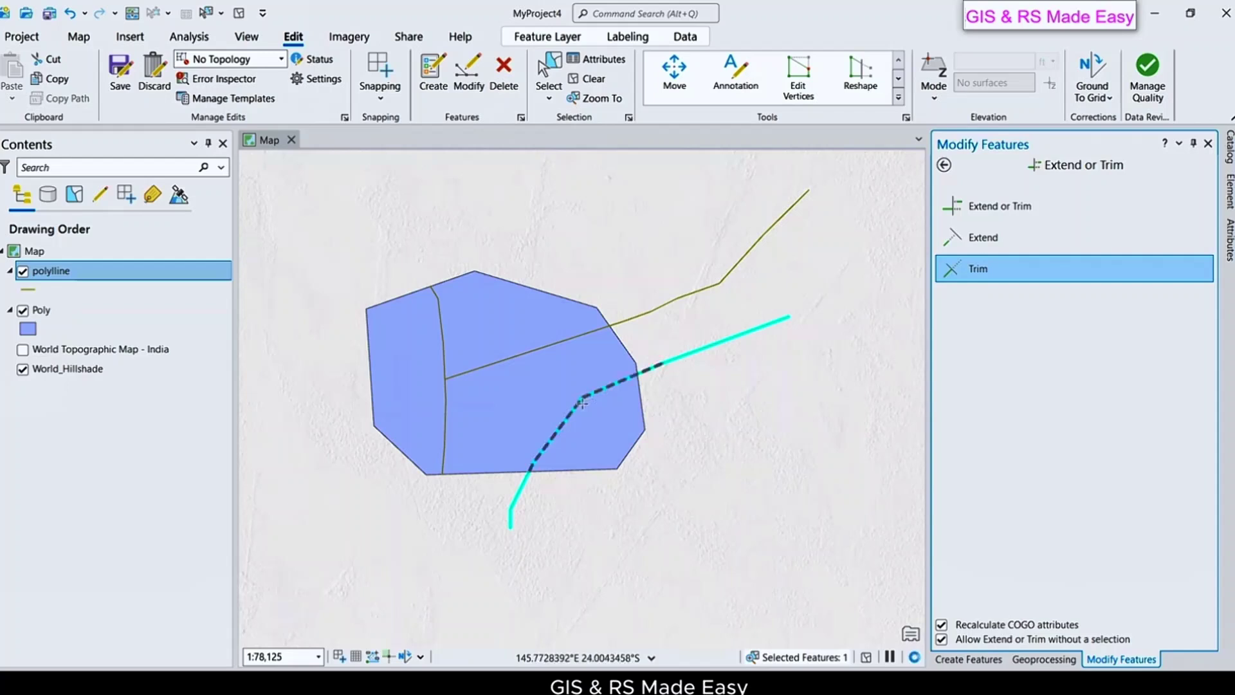
click(552, 442)
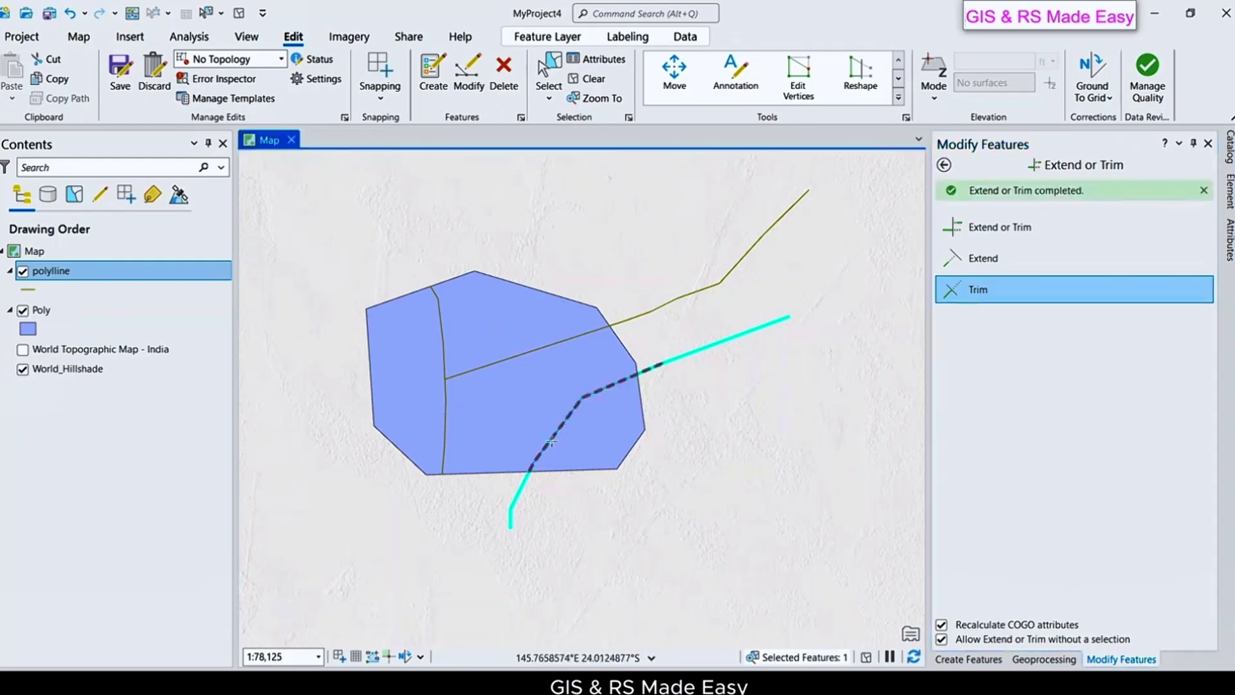